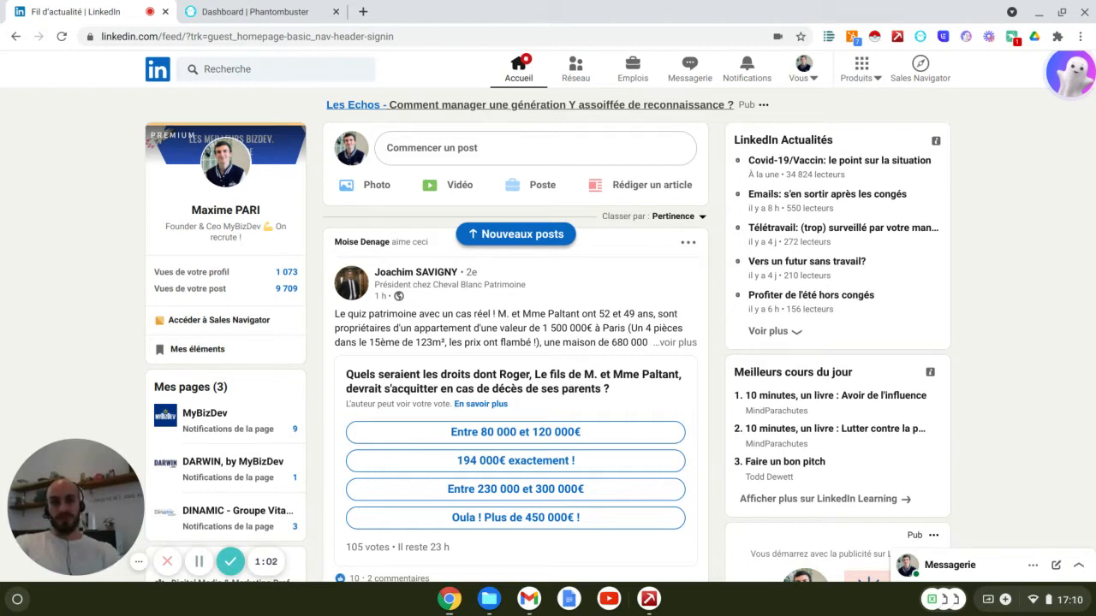
- Switch to Phantombuster and open the LinkedIn category of the phantom store
click(233, 6)
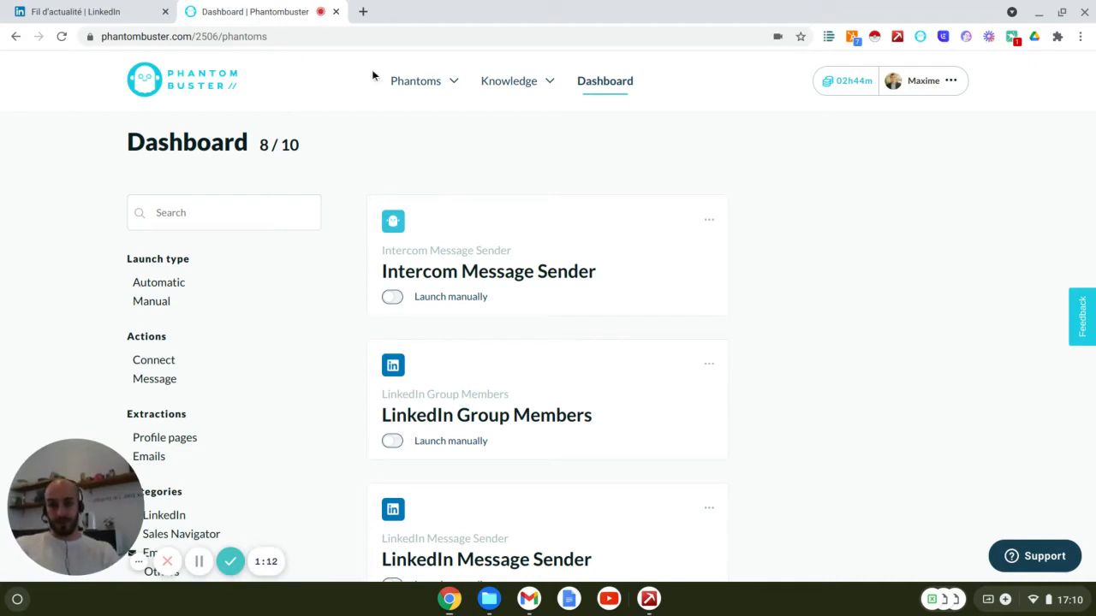
mouse_move(422, 74)
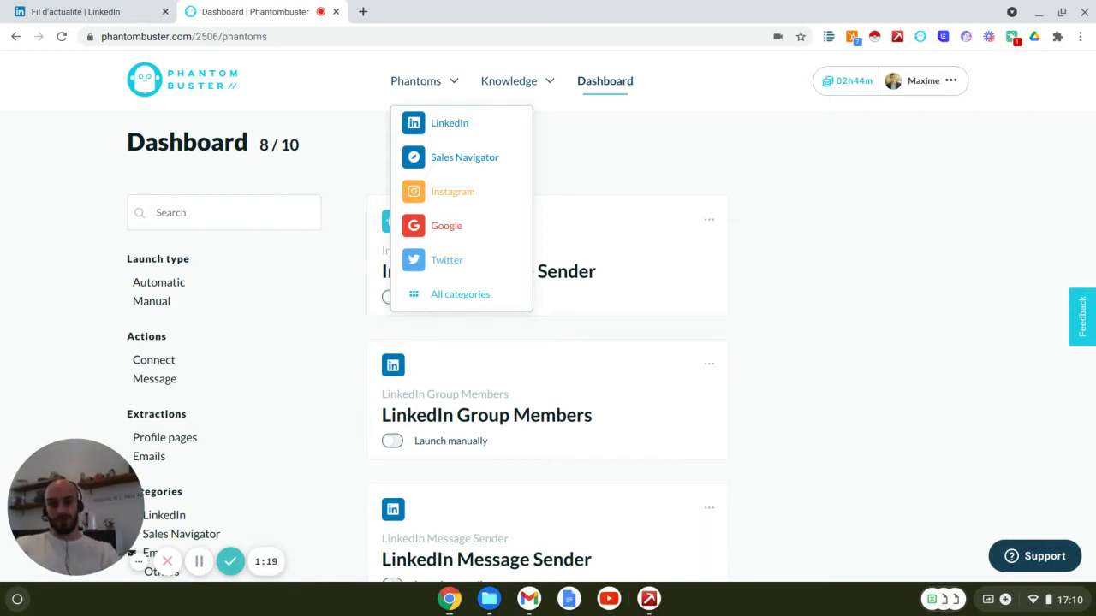
click(451, 124)
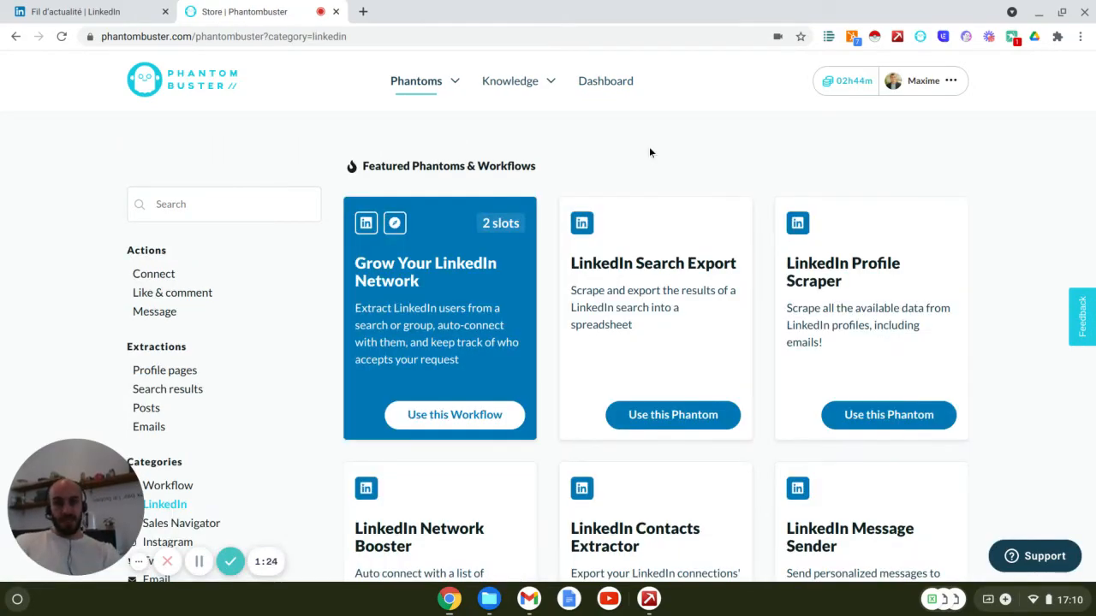
- Find the LinkedIn Group Members phantom among the LinkedIn phantoms and start setting it up
scroll(648, 150, down, 15)
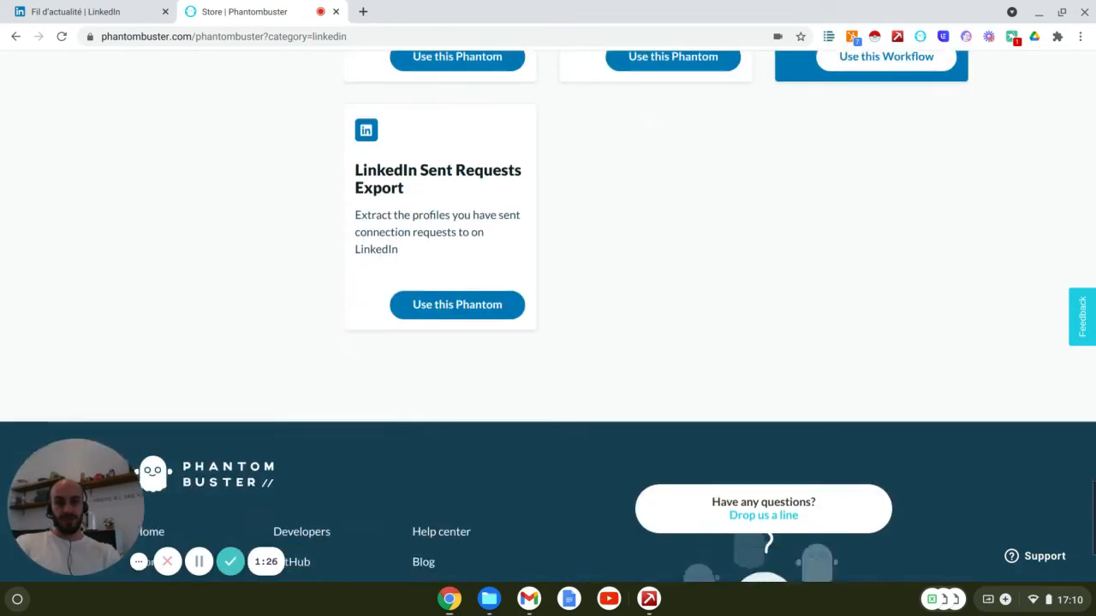
scroll(649, 146, up, 5)
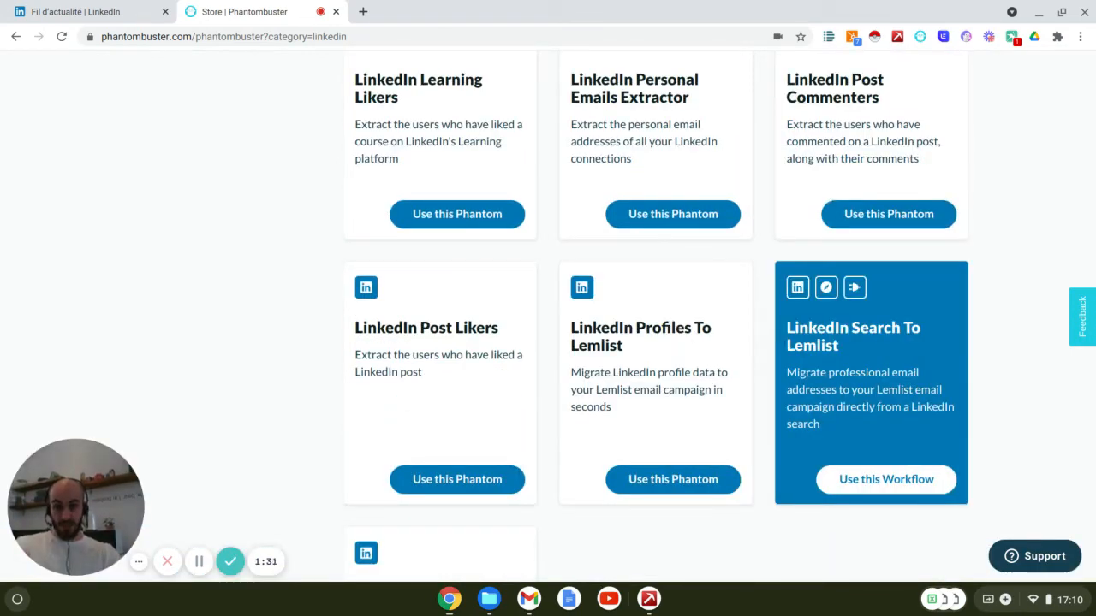
scroll(673, 140, up, 2)
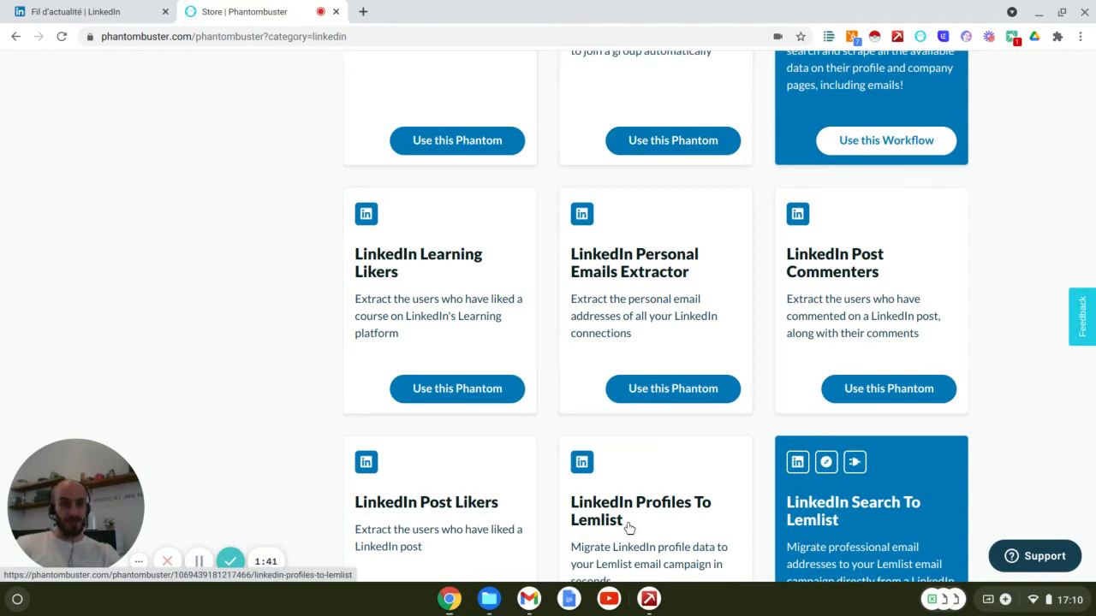
scroll(629, 528, up, 4)
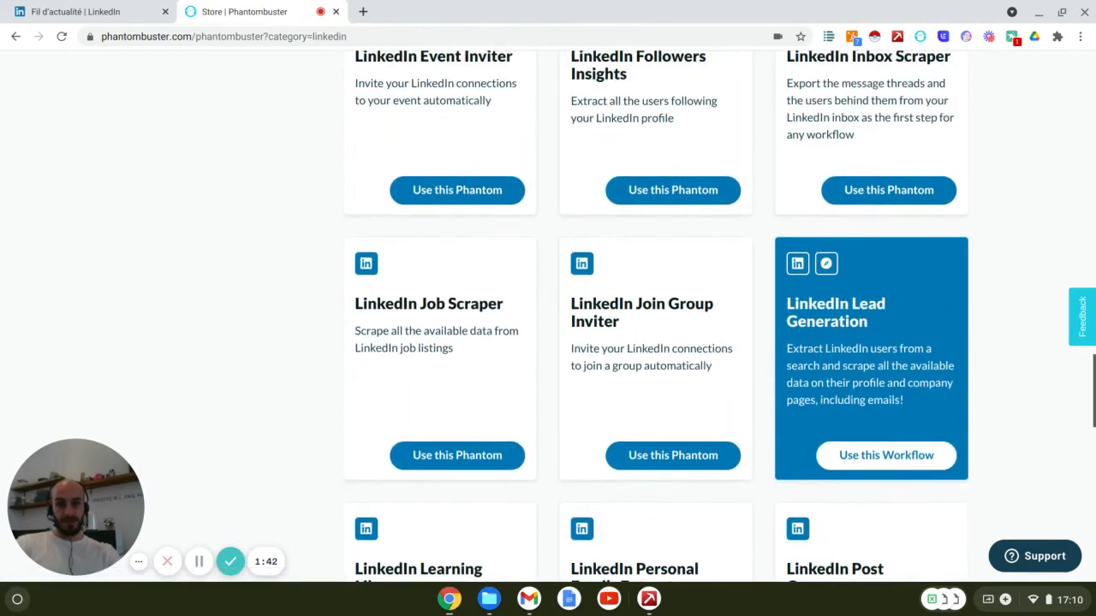
scroll(719, 317, up, 2)
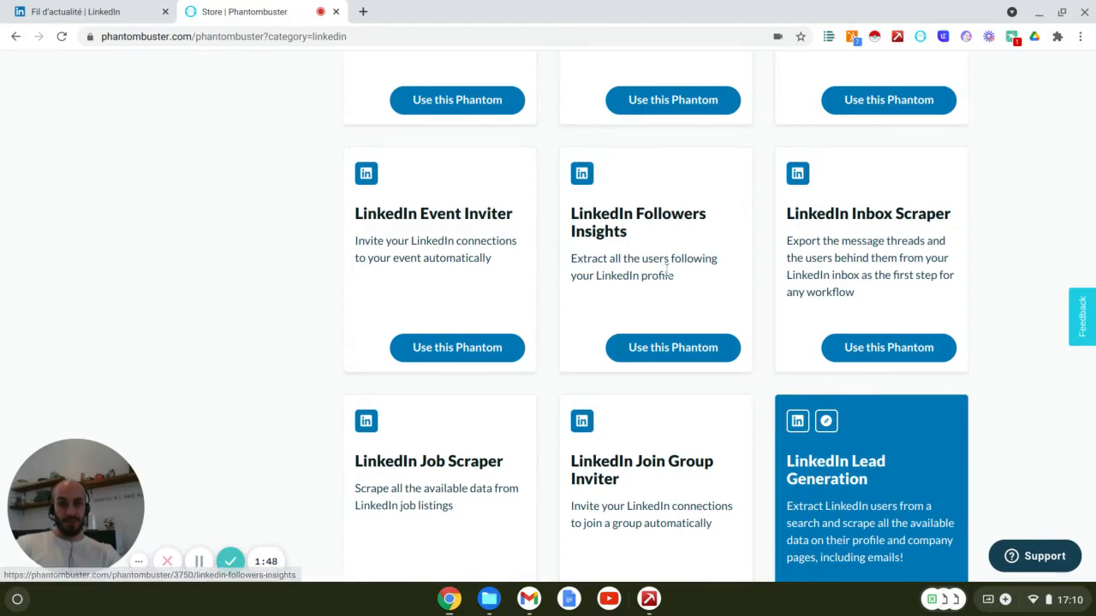
scroll(650, 257, up, 1)
scroll(666, 270, up, 5)
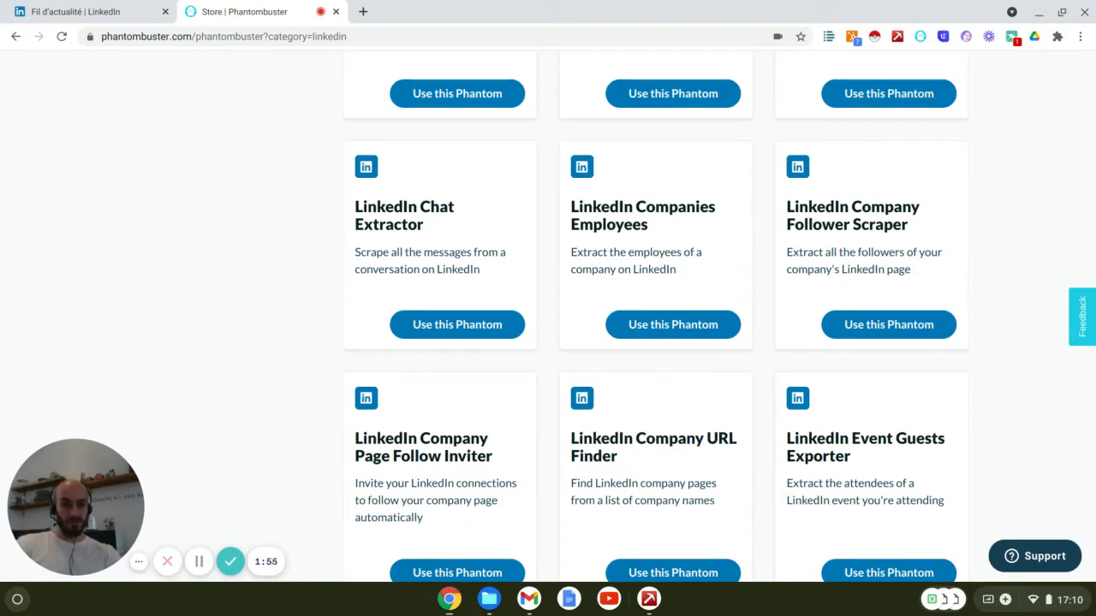
scroll(655, 317, up, 1)
scroll(672, 388, up, 5)
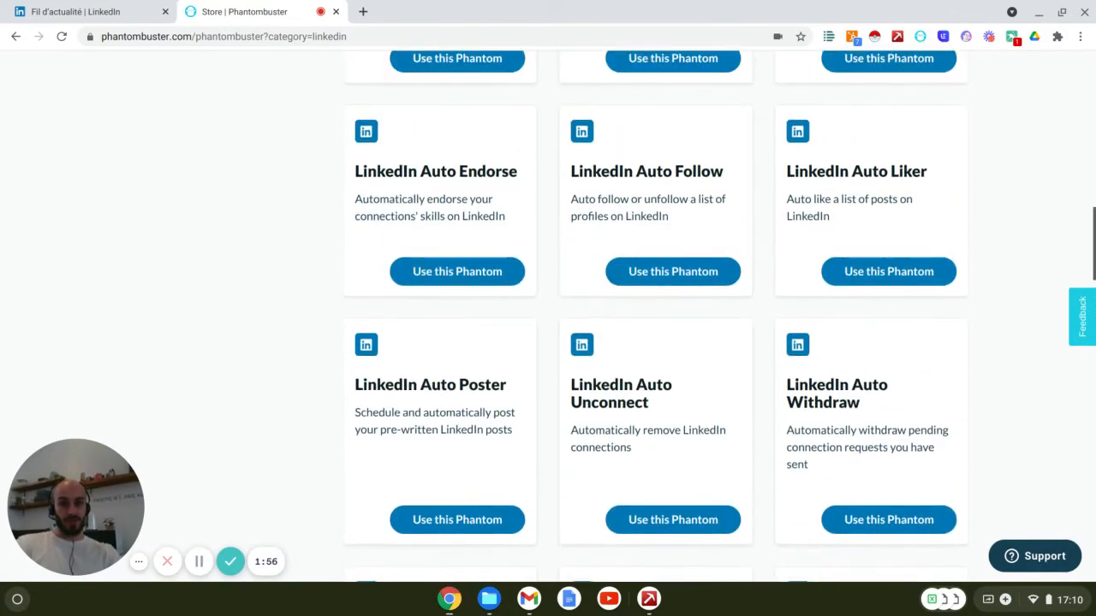
scroll(673, 388, up, 6)
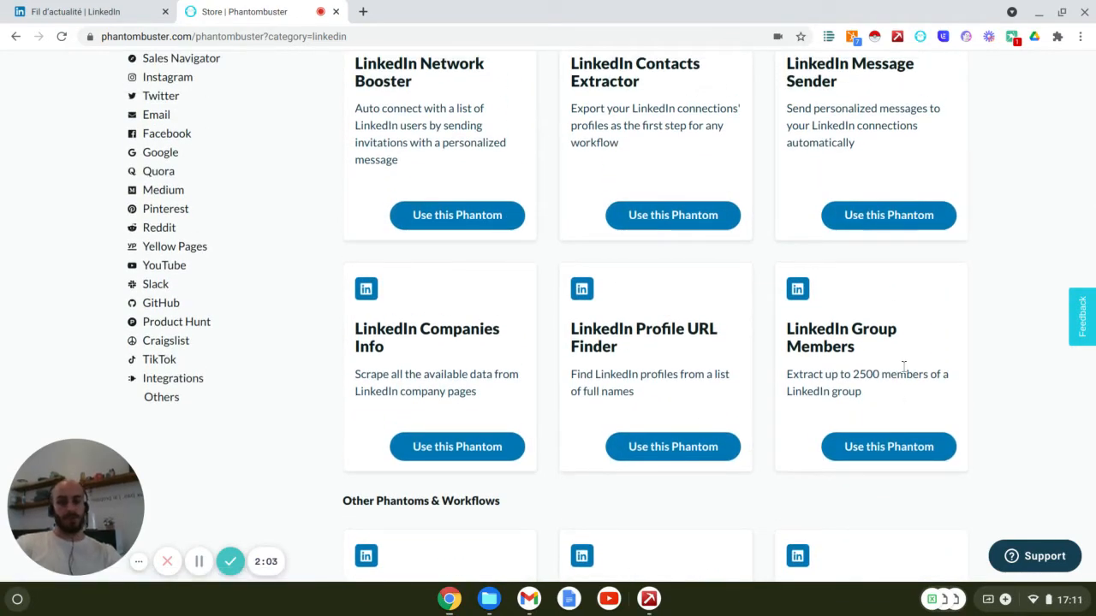
click(894, 446)
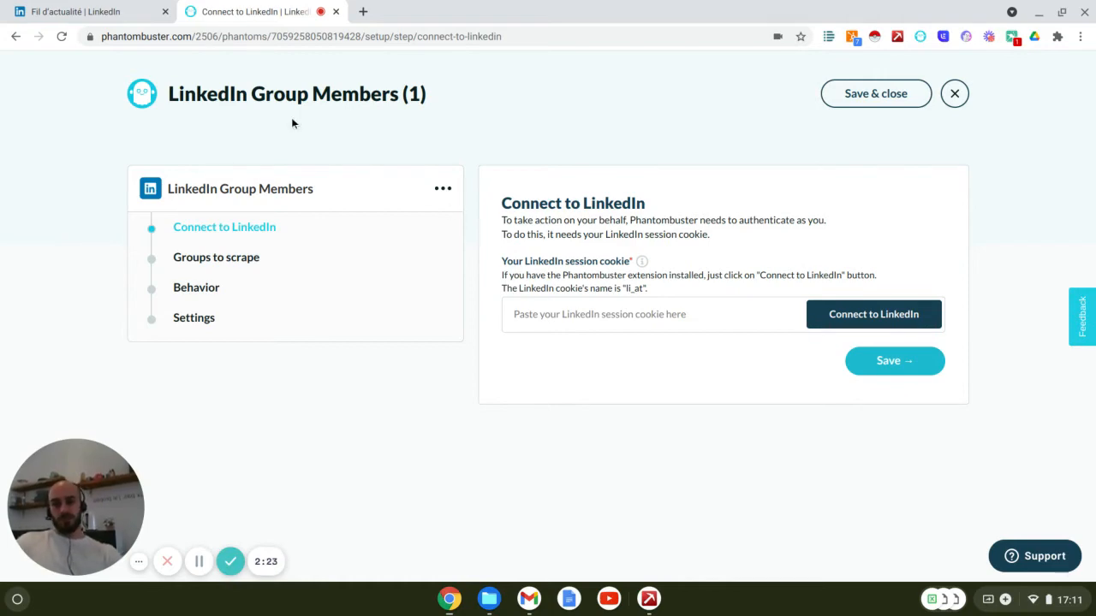
- Copy the LinkedIn feed URL and paste it into the phantom's LinkedIn session cookie field
click(137, 12)
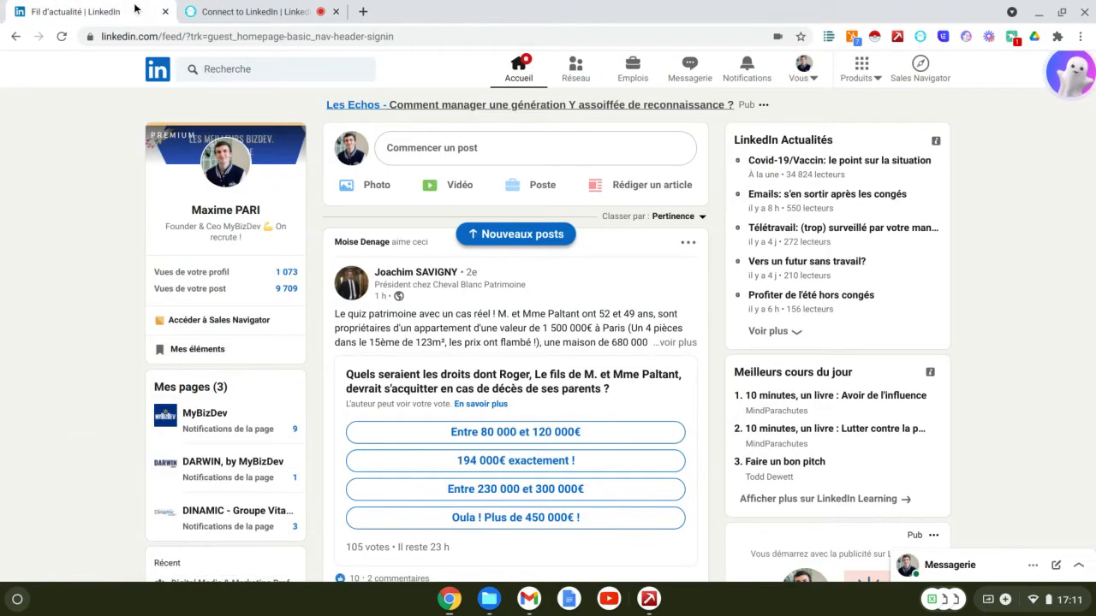
click(404, 37)
key(ctrl+c)
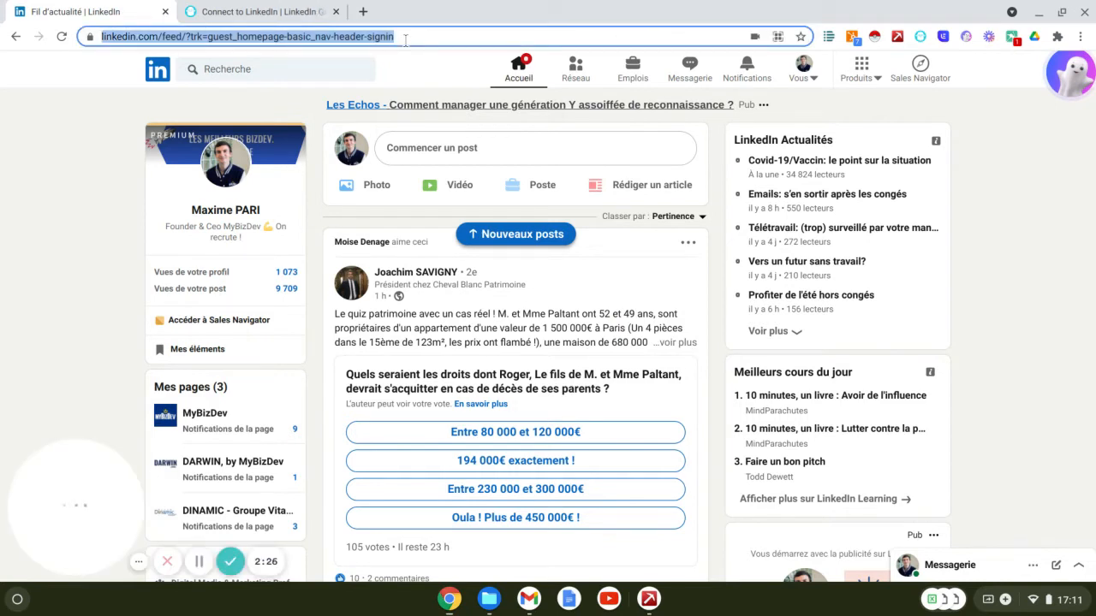
click(257, 11)
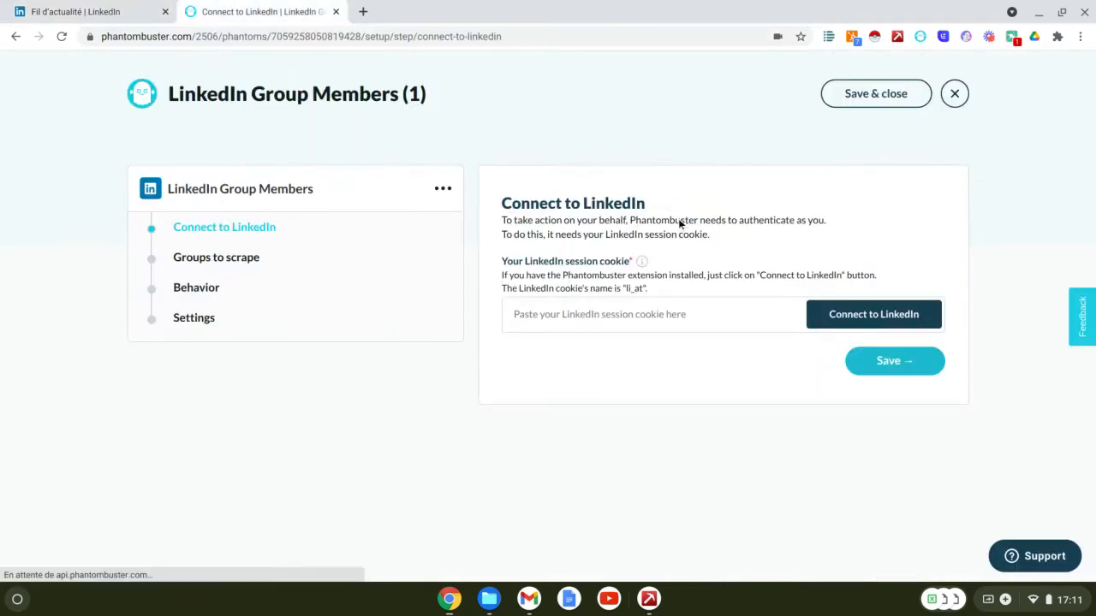
click(654, 312)
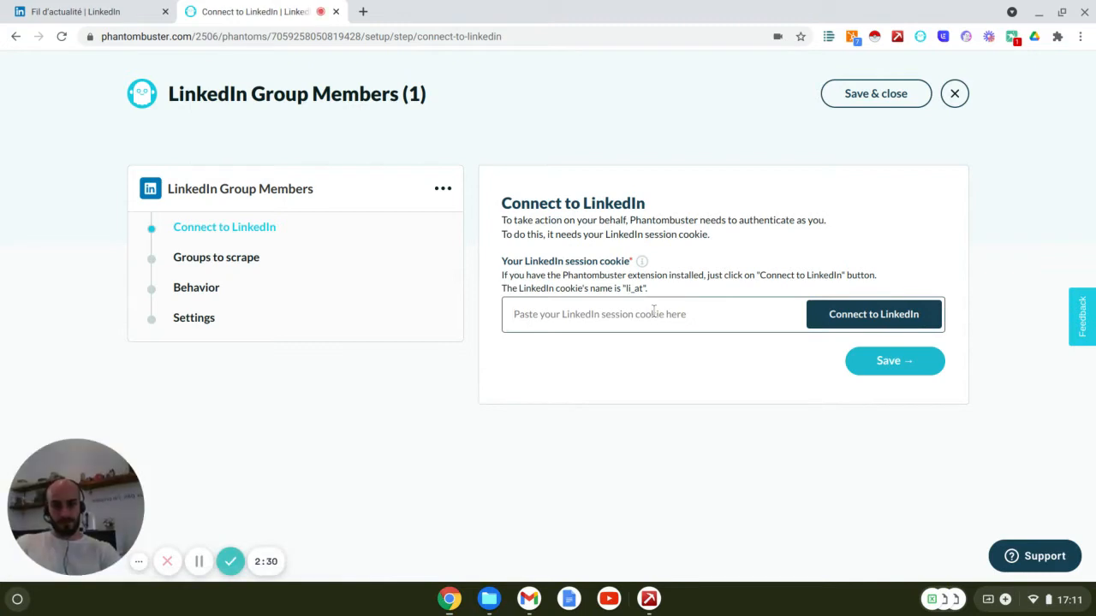
key(ctrl+v)
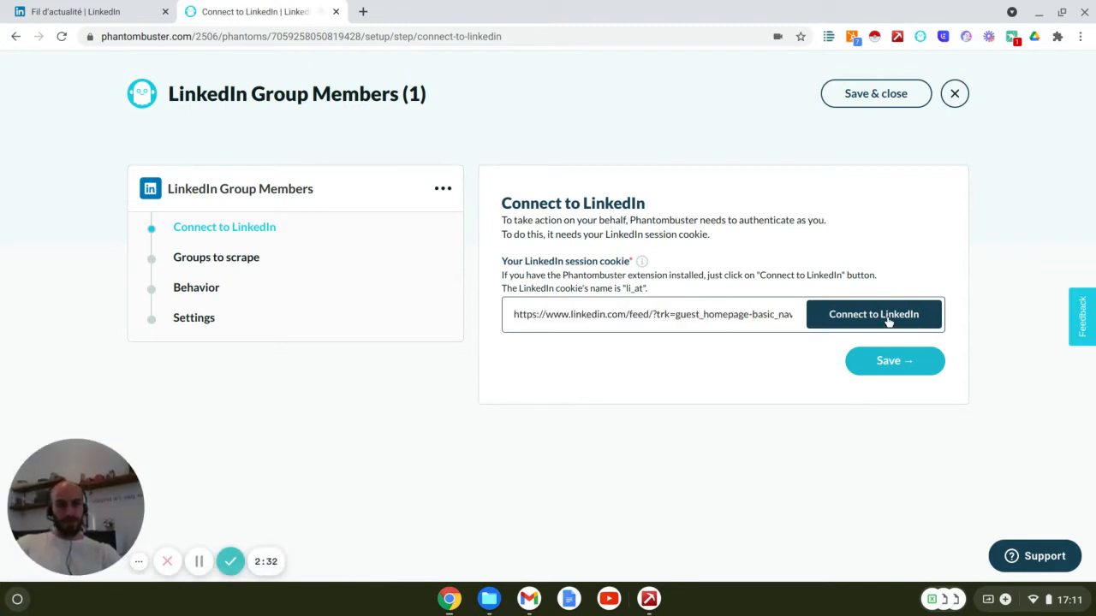
- Fill in the LinkedIn session cookie by connecting the phantom to LinkedIn, and save the connection
click(888, 319)
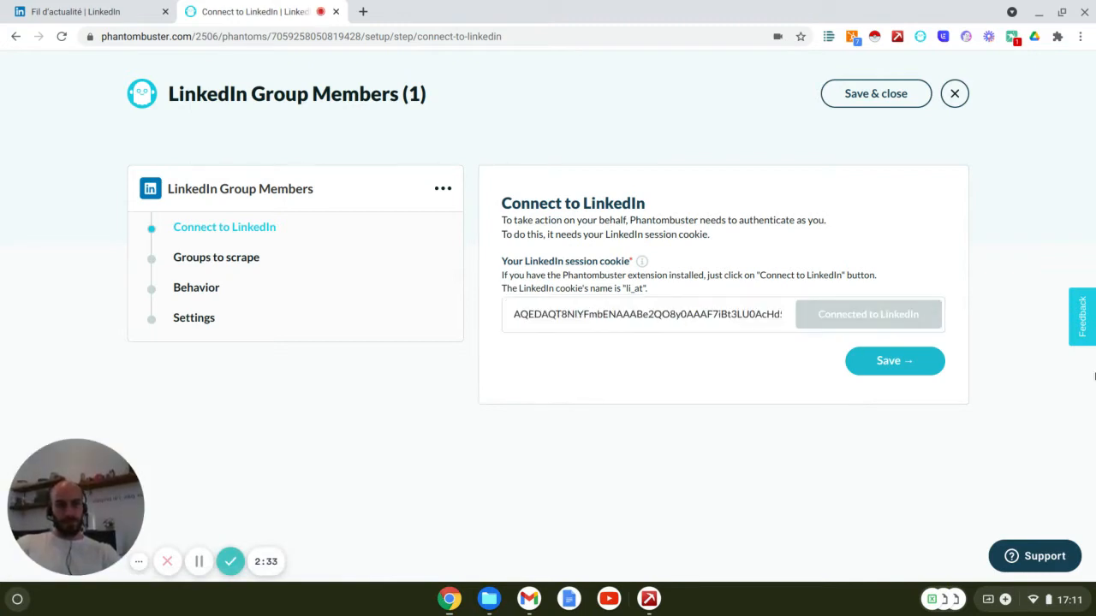
click(894, 364)
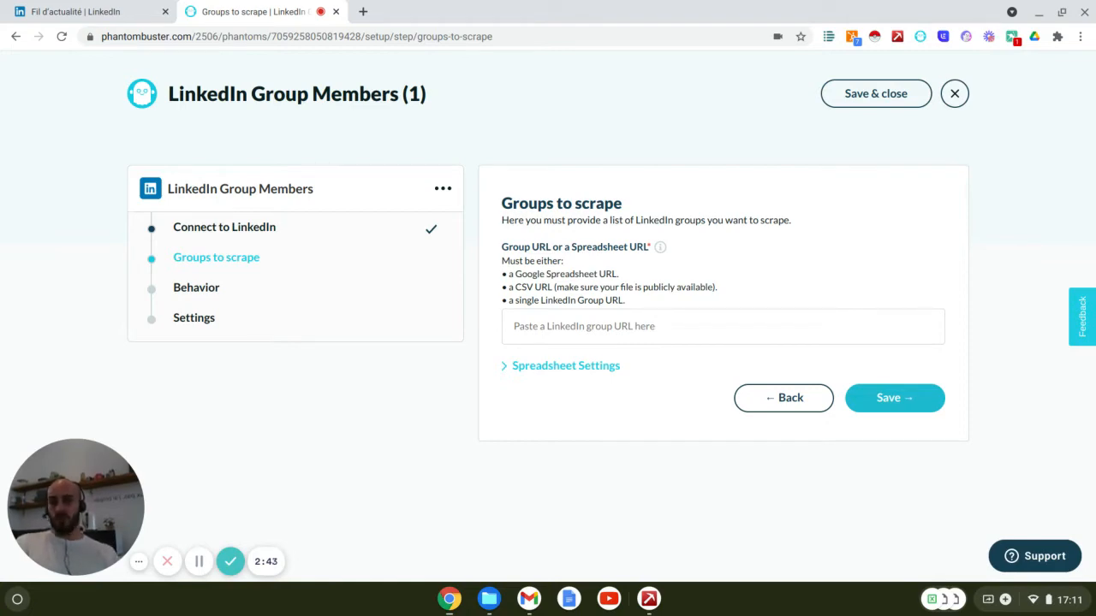
- Switch to LinkedIn, open the Video & Social Media Marketing Group from your groups, and copy its URL
click(76, 11)
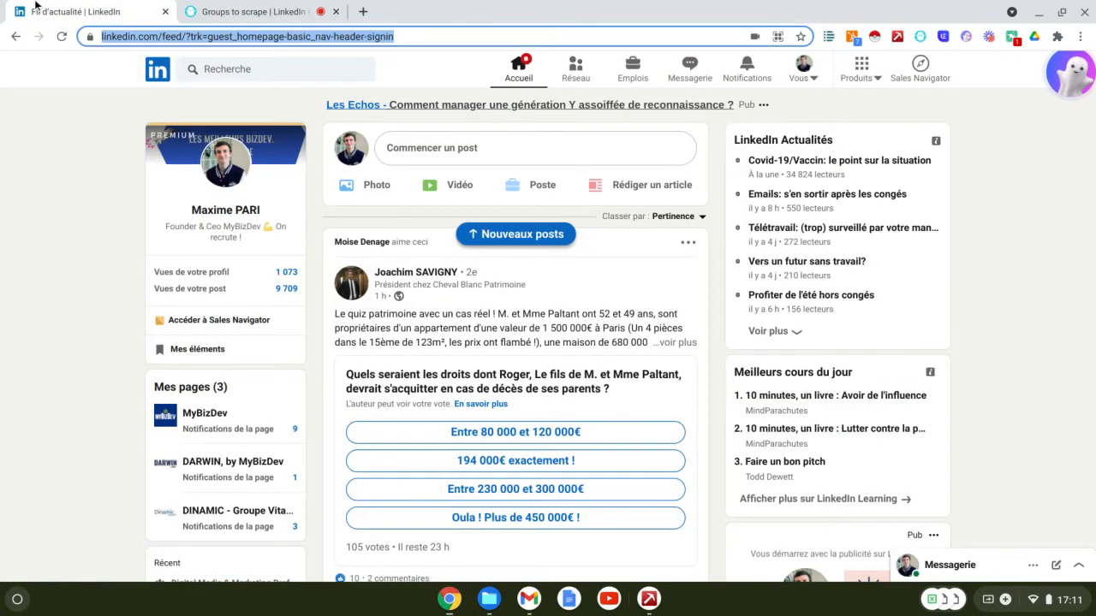
scroll(61, 417, down, 2)
scroll(61, 412, down, 3)
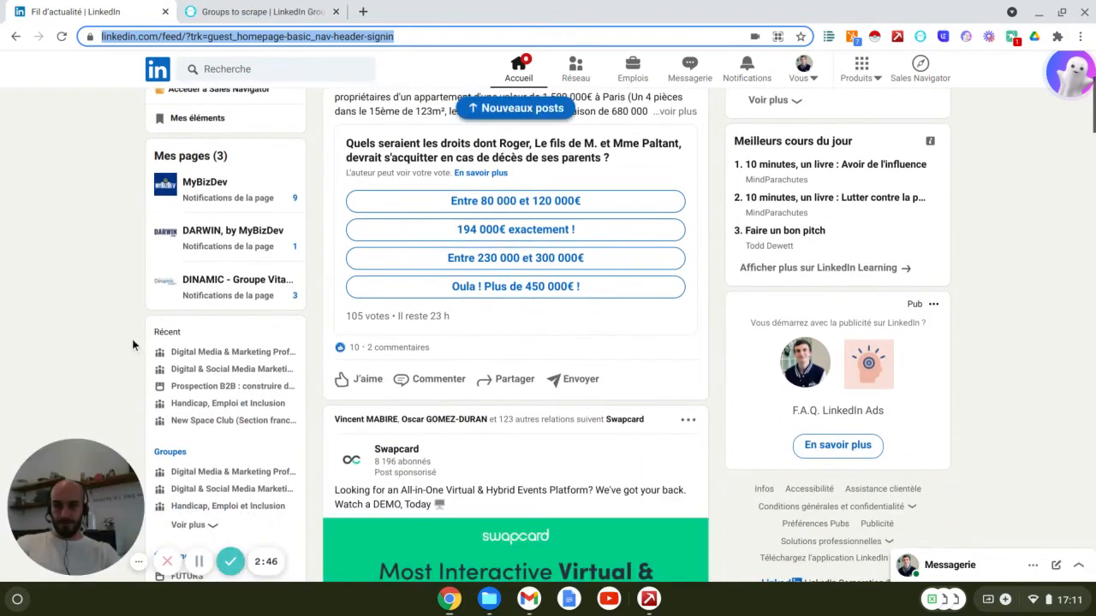
click(173, 454)
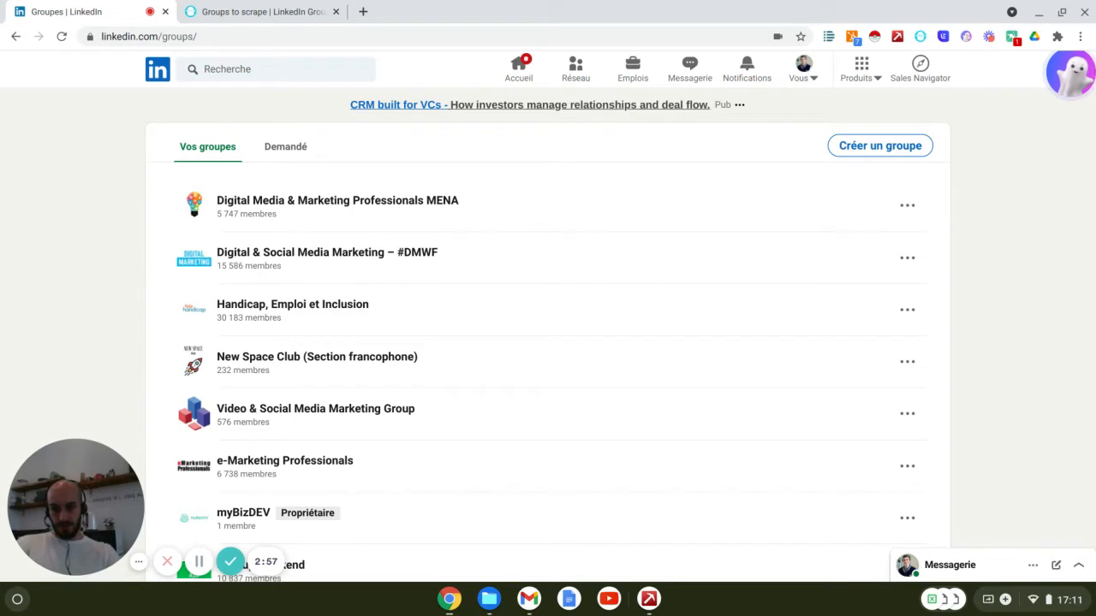
click(341, 418)
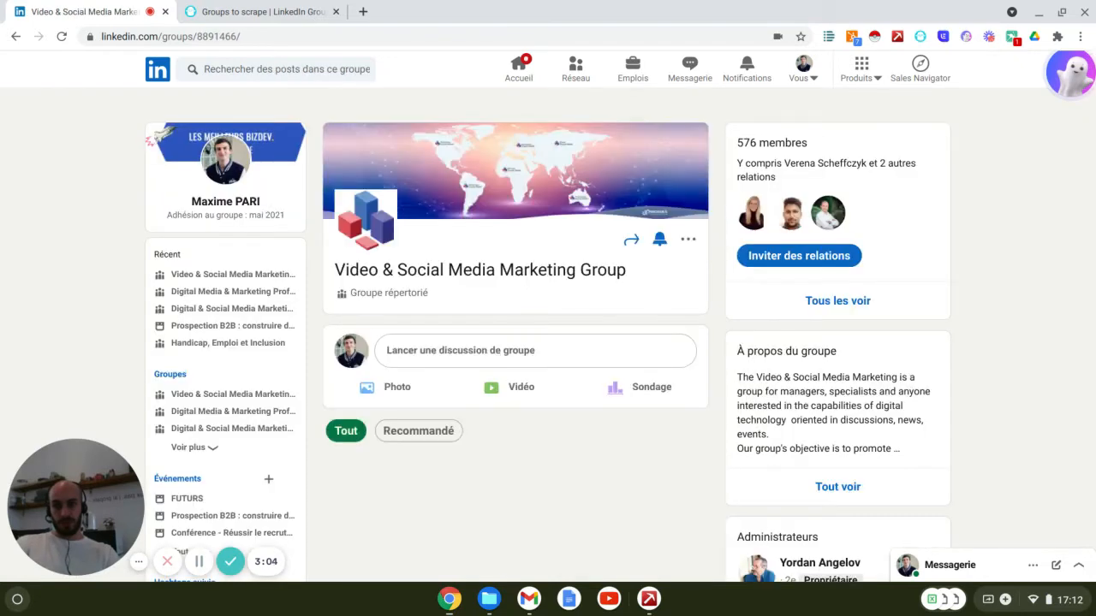
click(272, 38)
key(ctrl+c)
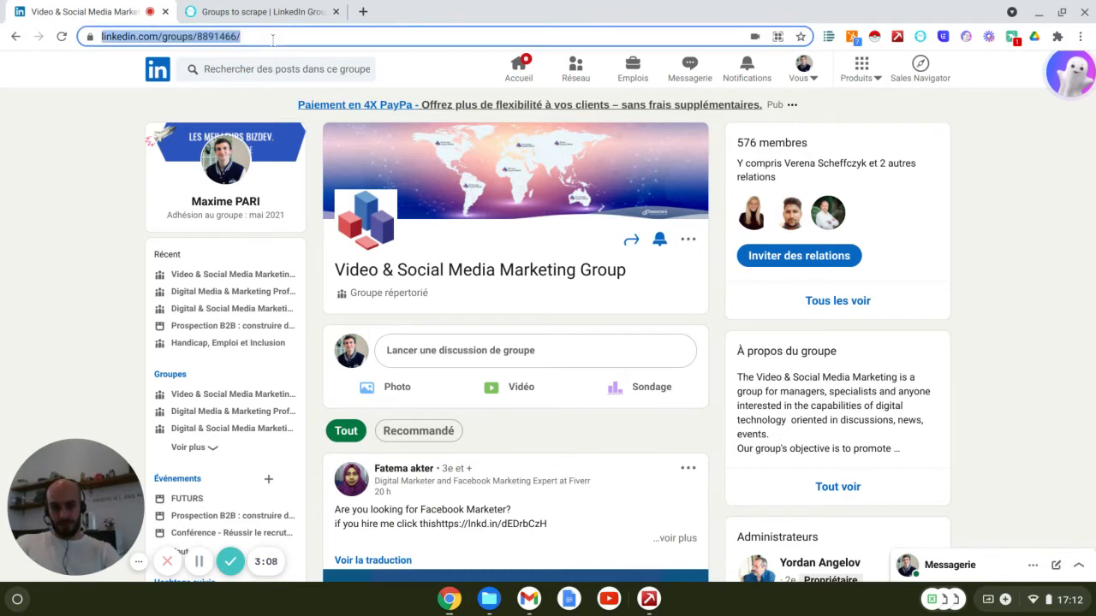
click(261, 11)
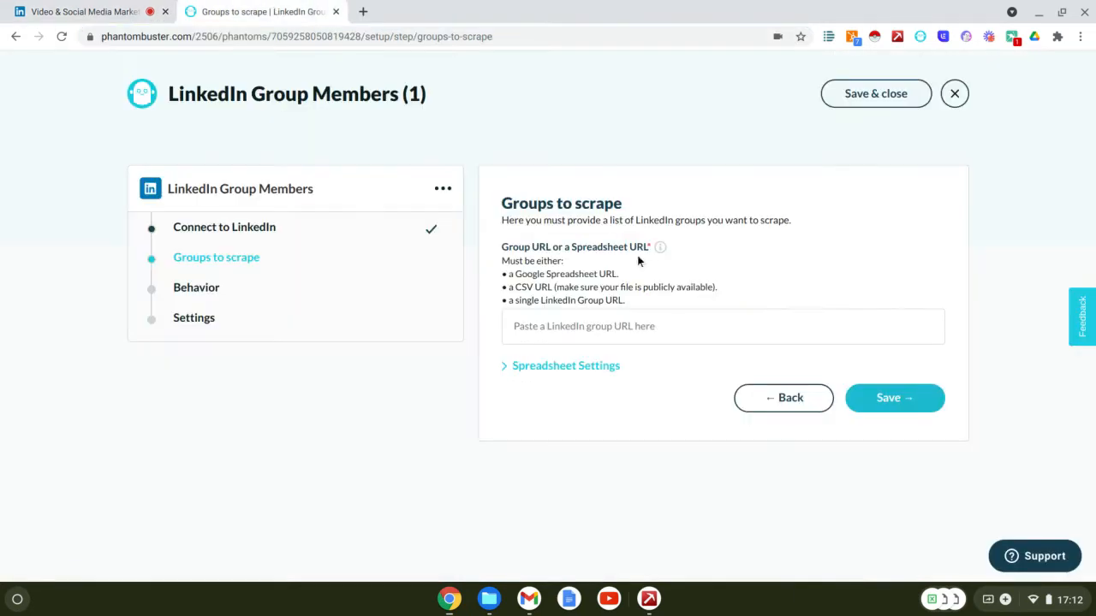
click(666, 319)
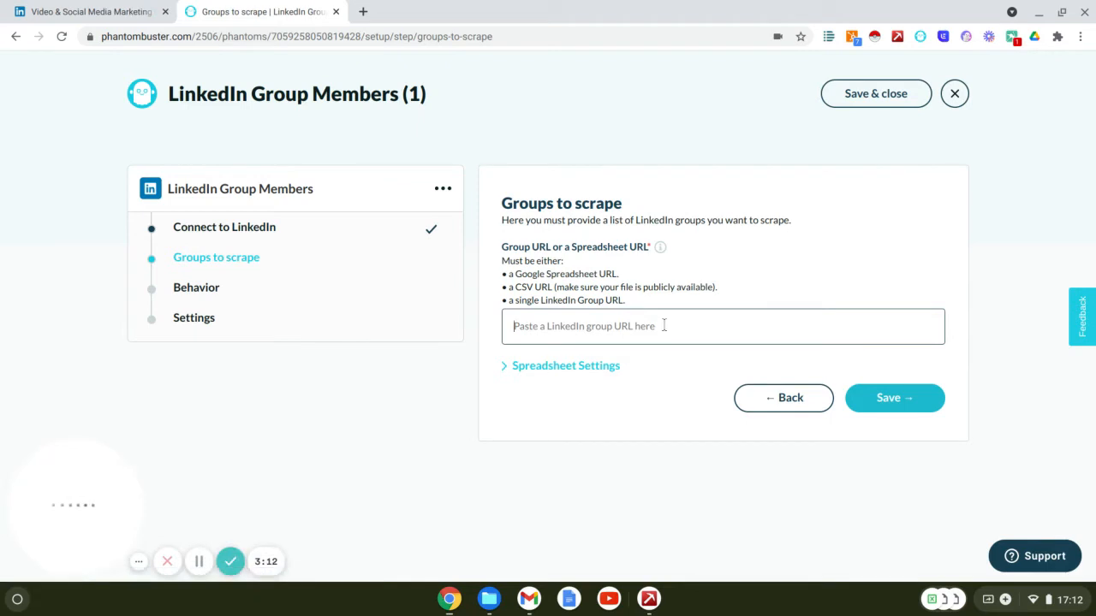
key(ctrl+v)
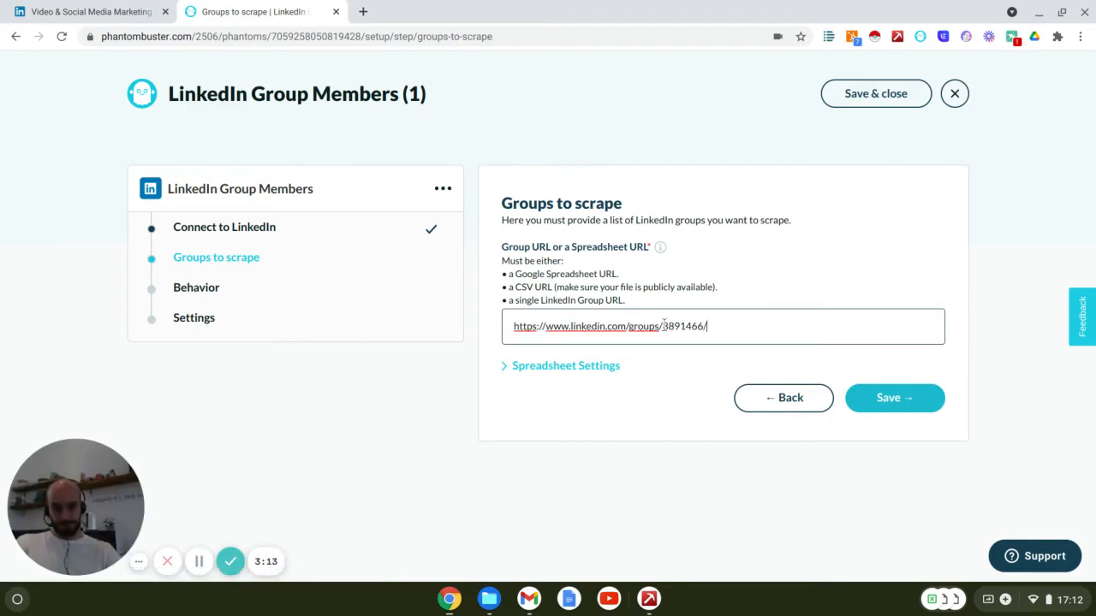
click(912, 412)
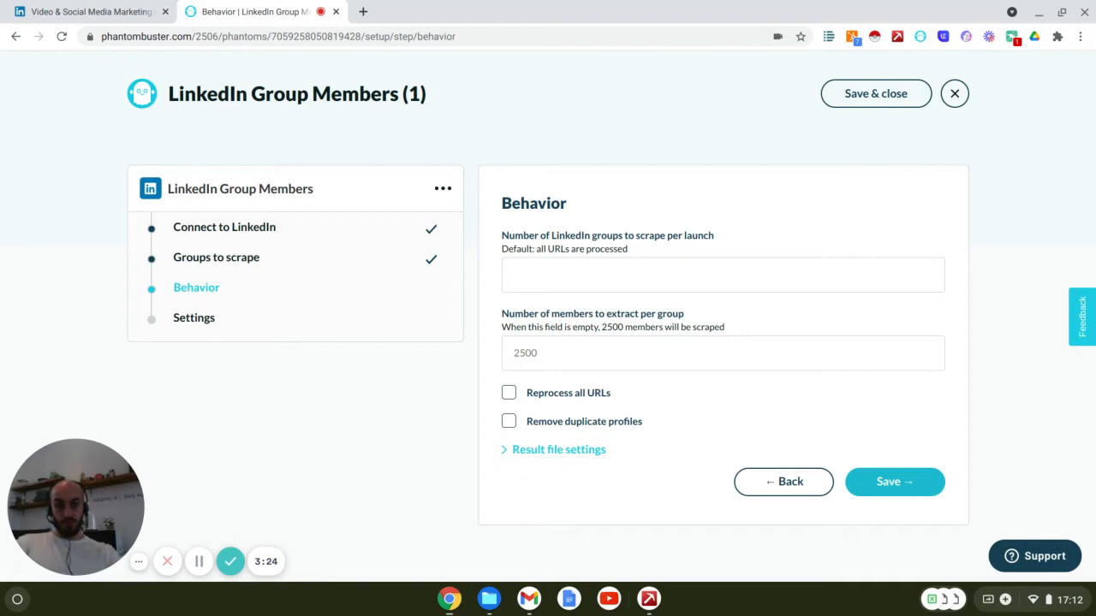
- Set 1 LinkedIn group to scrape per launch and, matching the group's member count on LinkedIn, 576 members to extract per group
click(530, 279)
text(1)
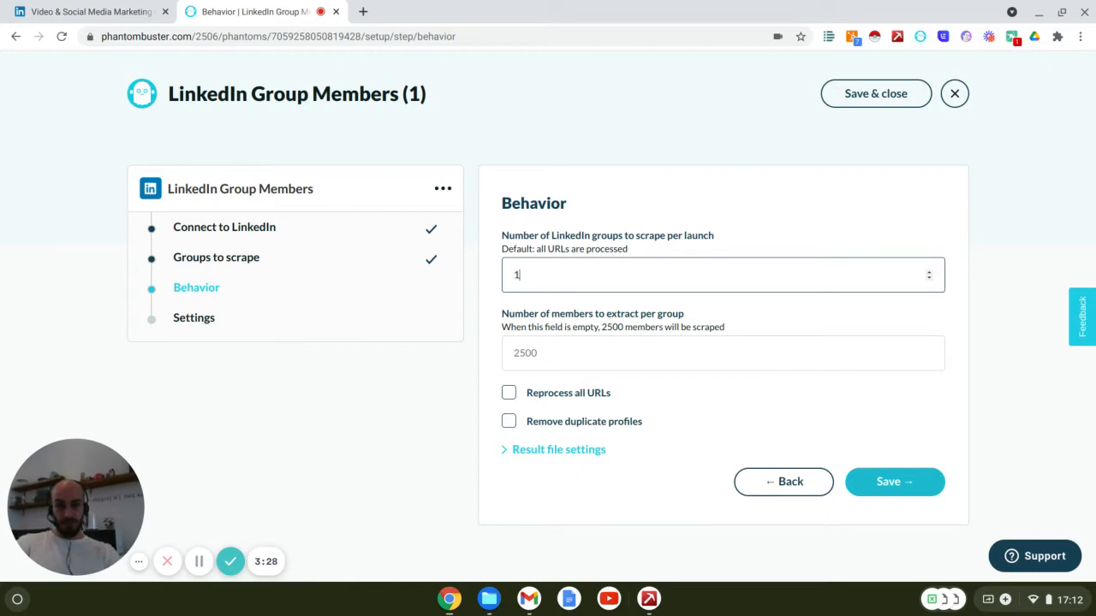
click(116, 6)
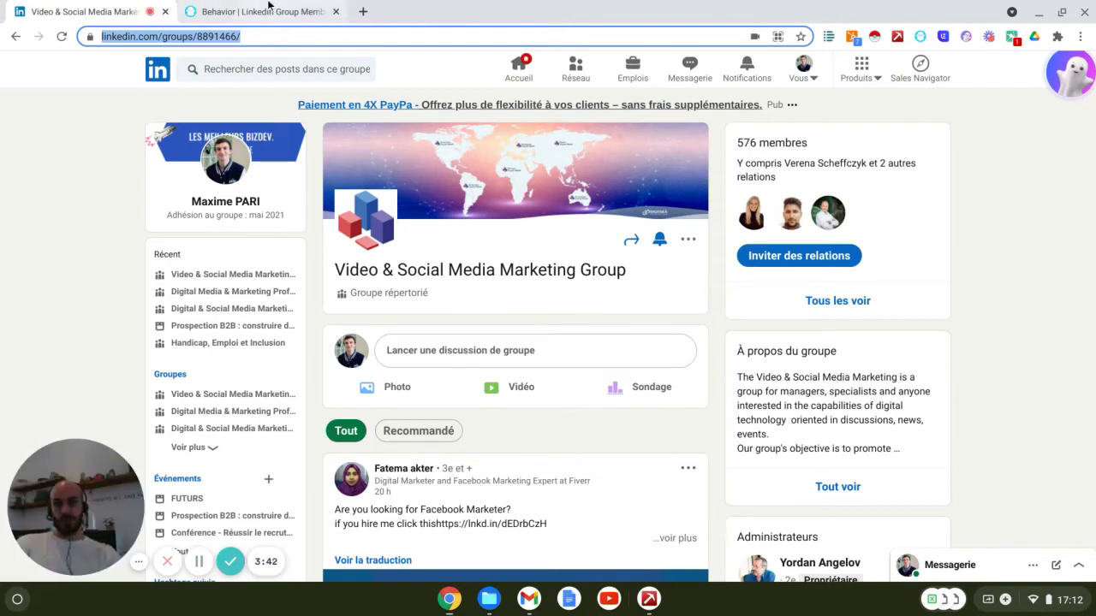
click(268, 5)
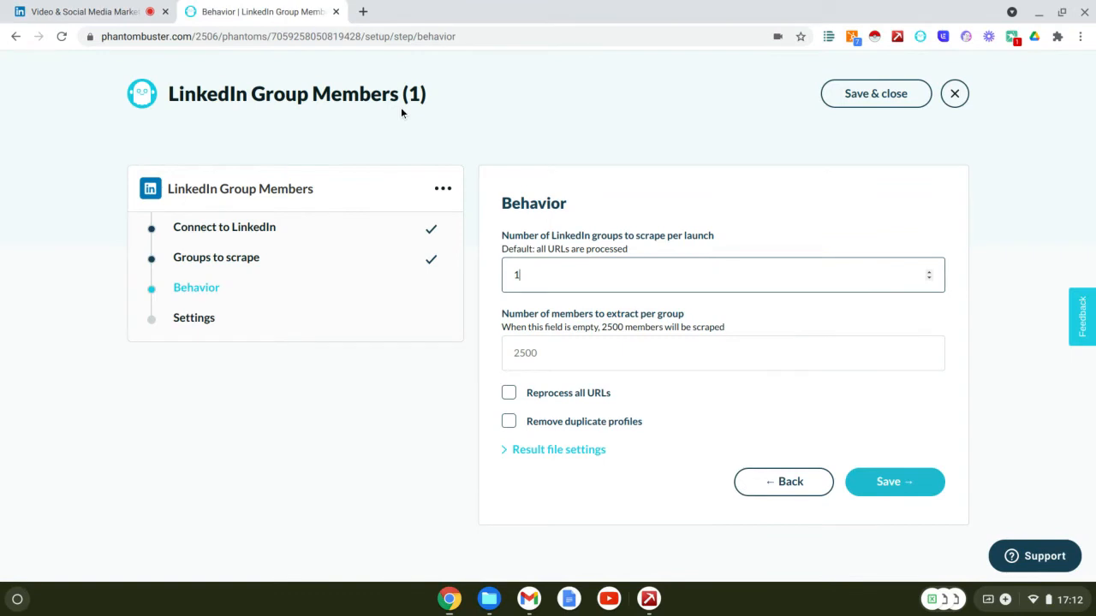
click(570, 353)
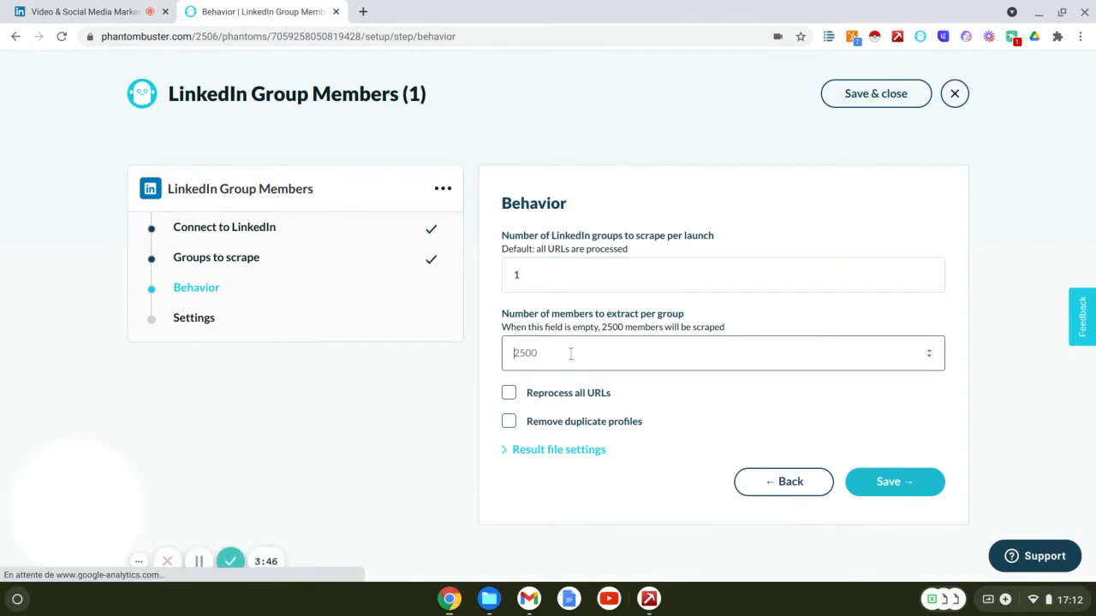
text(576)
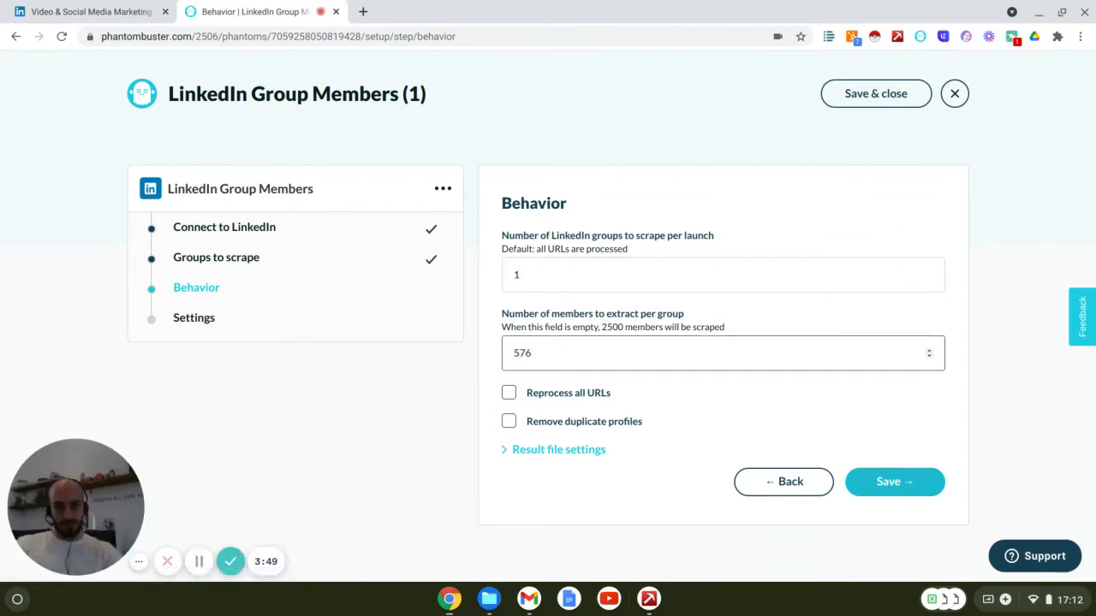
- Show the result file settings, enable removal of duplicate profiles, and save the behavior settings
click(552, 454)
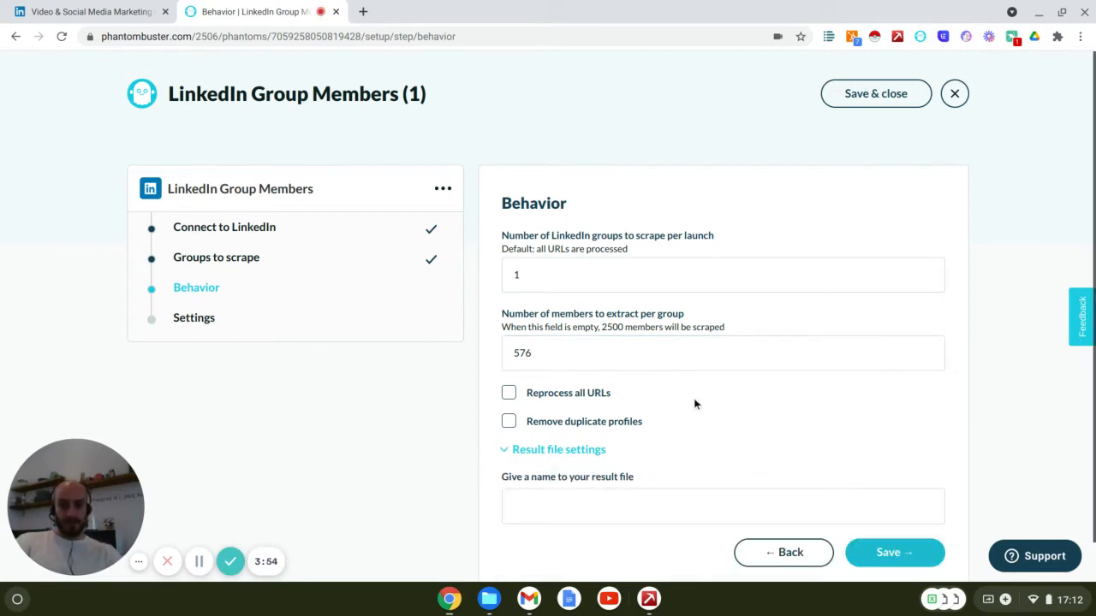
scroll(693, 398, down, 1)
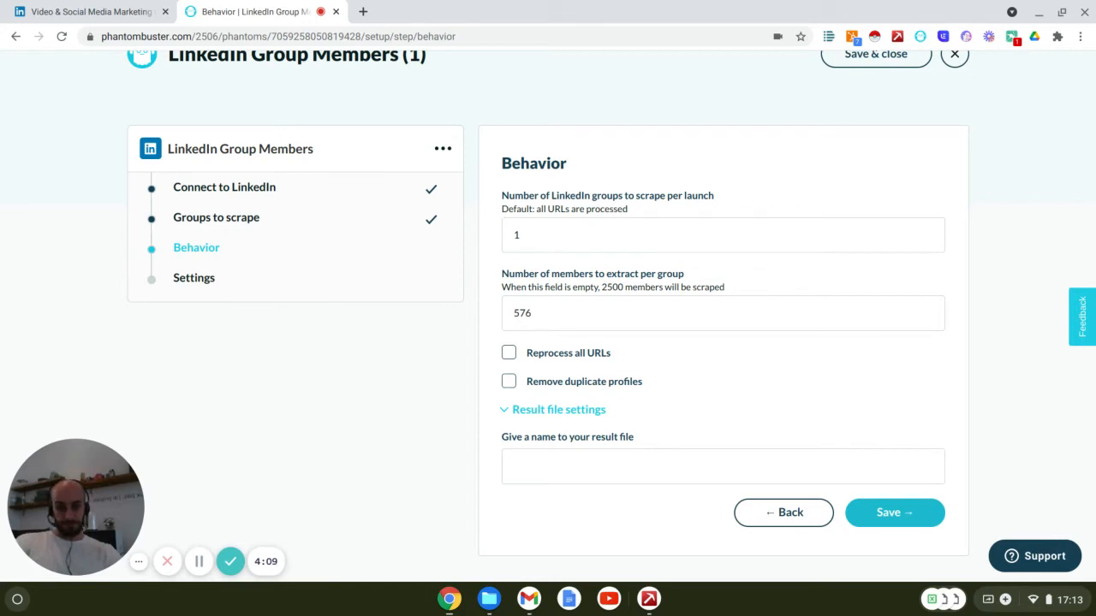
click(510, 381)
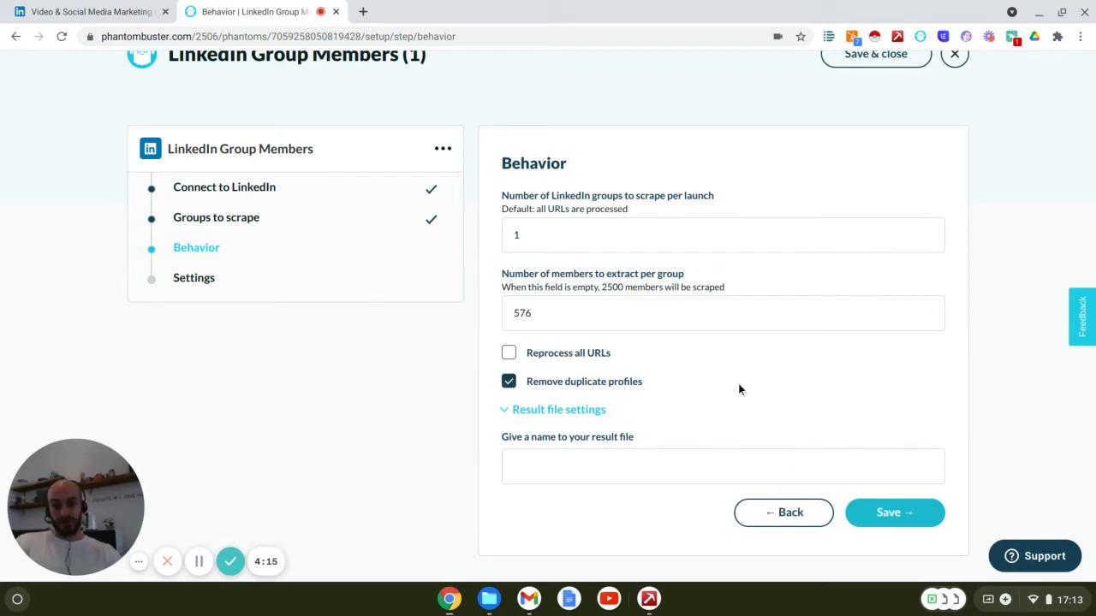
click(890, 524)
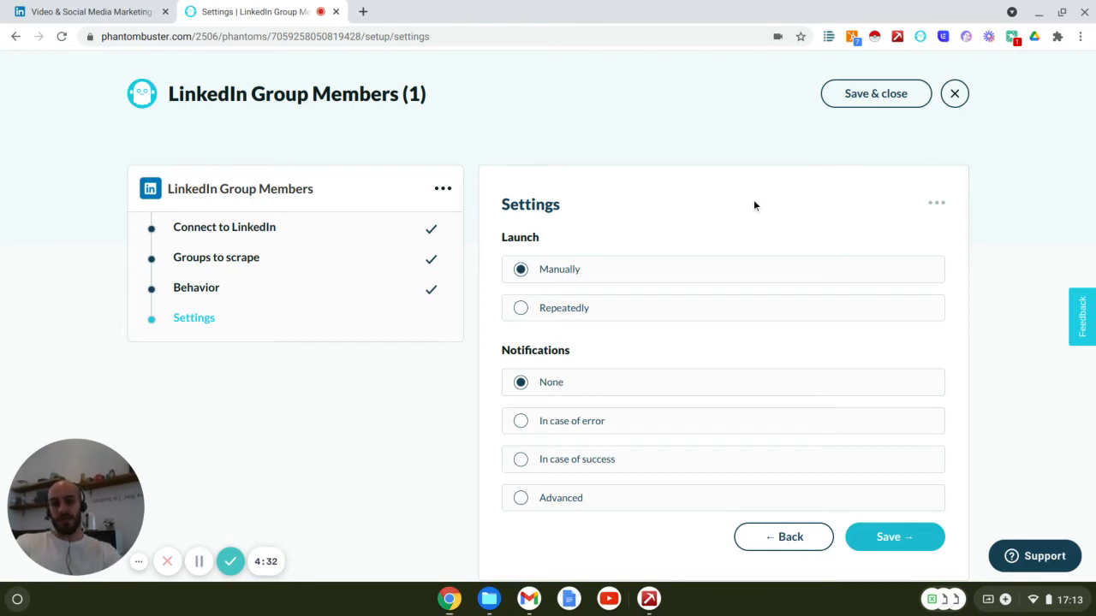
click(644, 319)
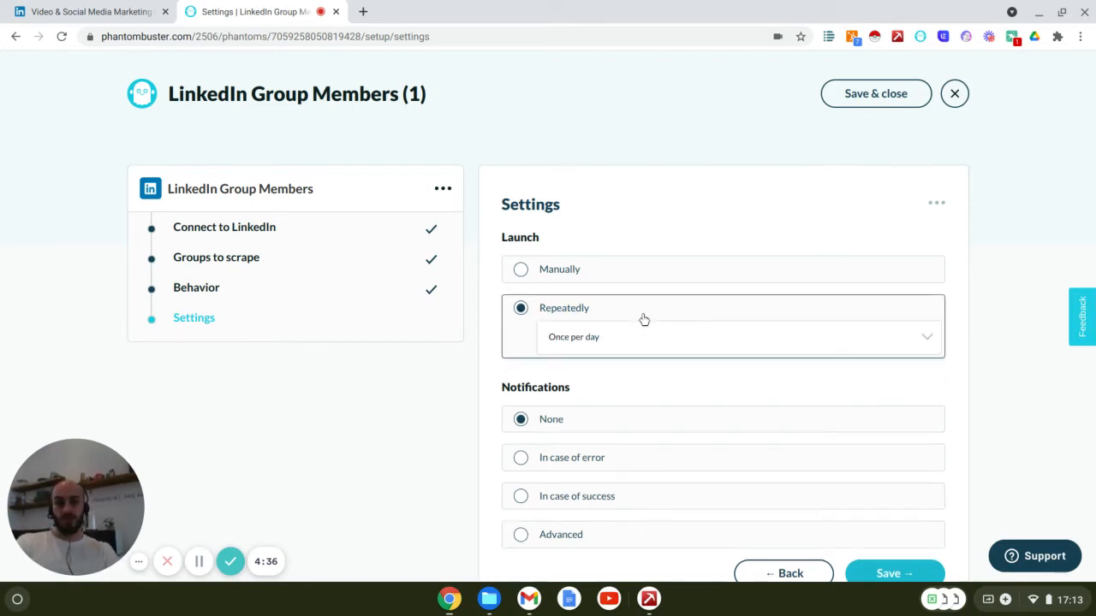
click(676, 341)
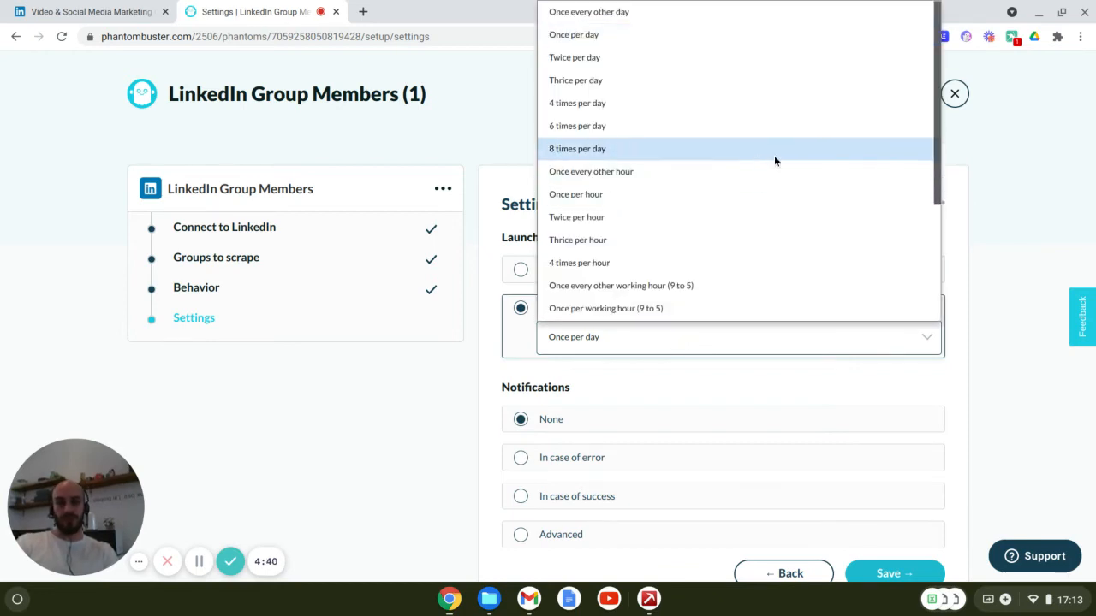
scroll(774, 155, down, 4)
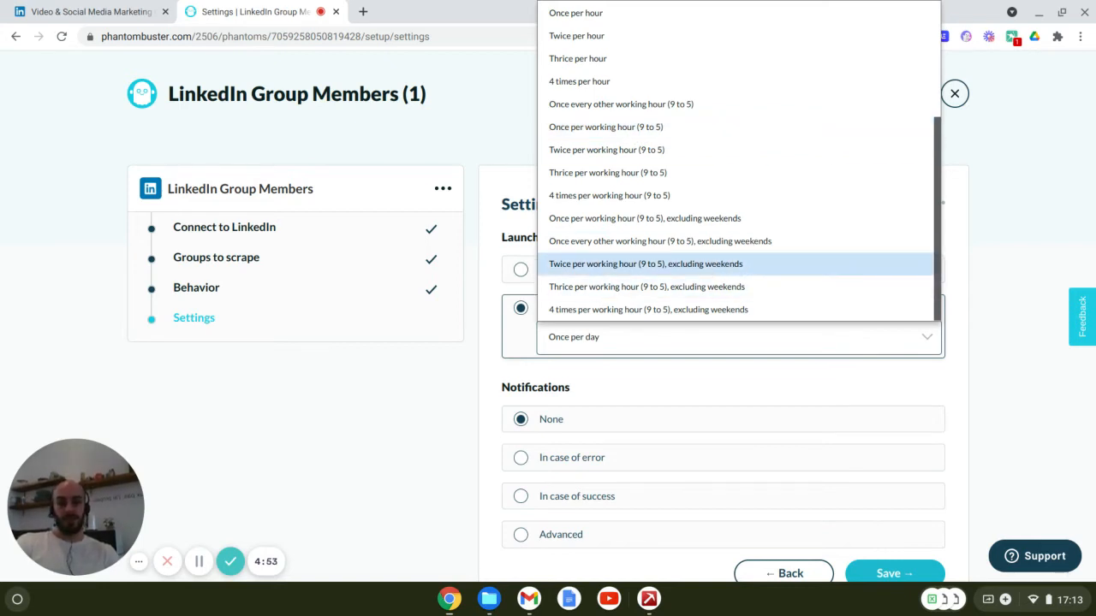
click(520, 277)
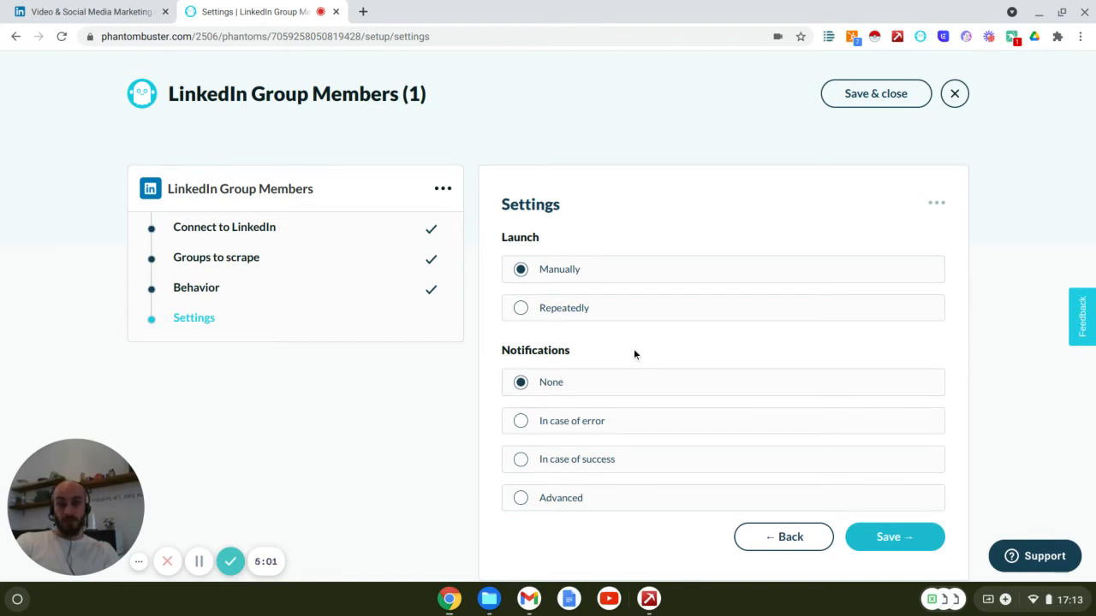
- Set notifications to be sent in case of error, save the settings, and launch the LinkedIn Group Members phantom
click(573, 427)
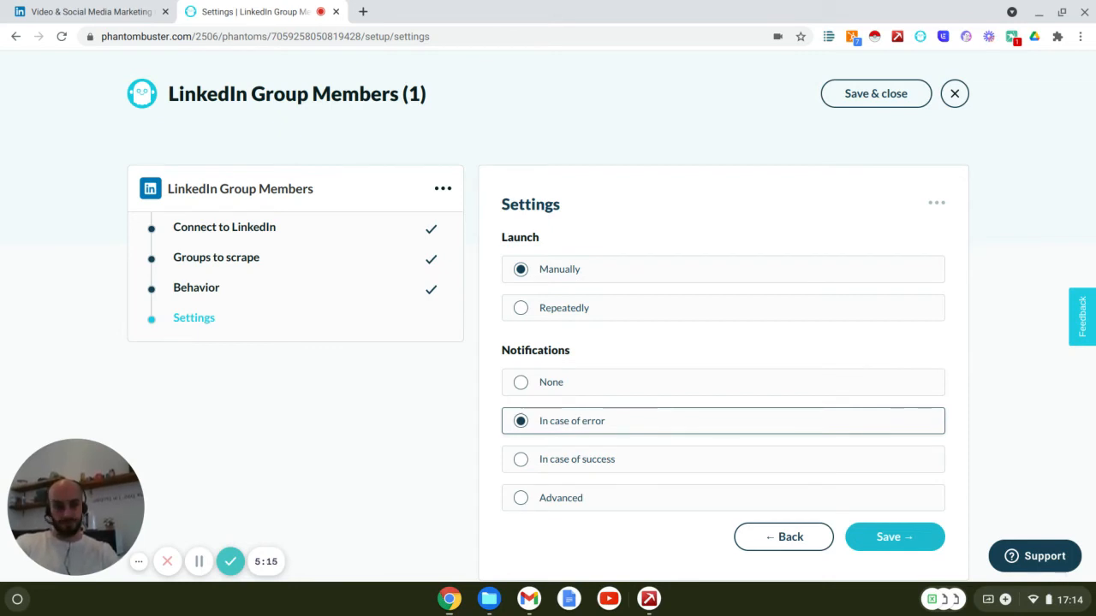
click(900, 544)
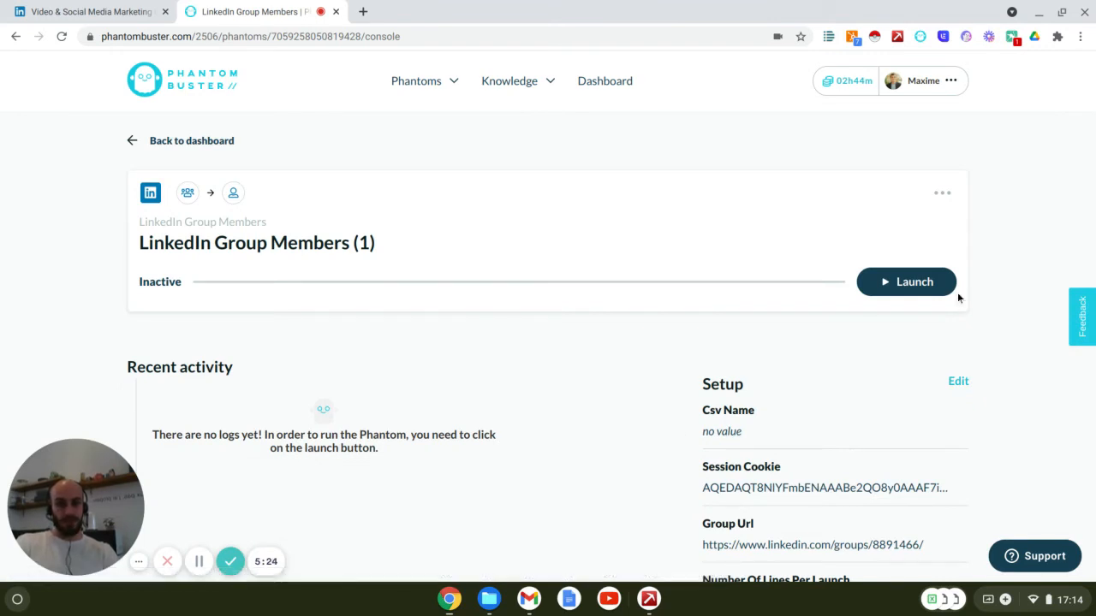
click(903, 287)
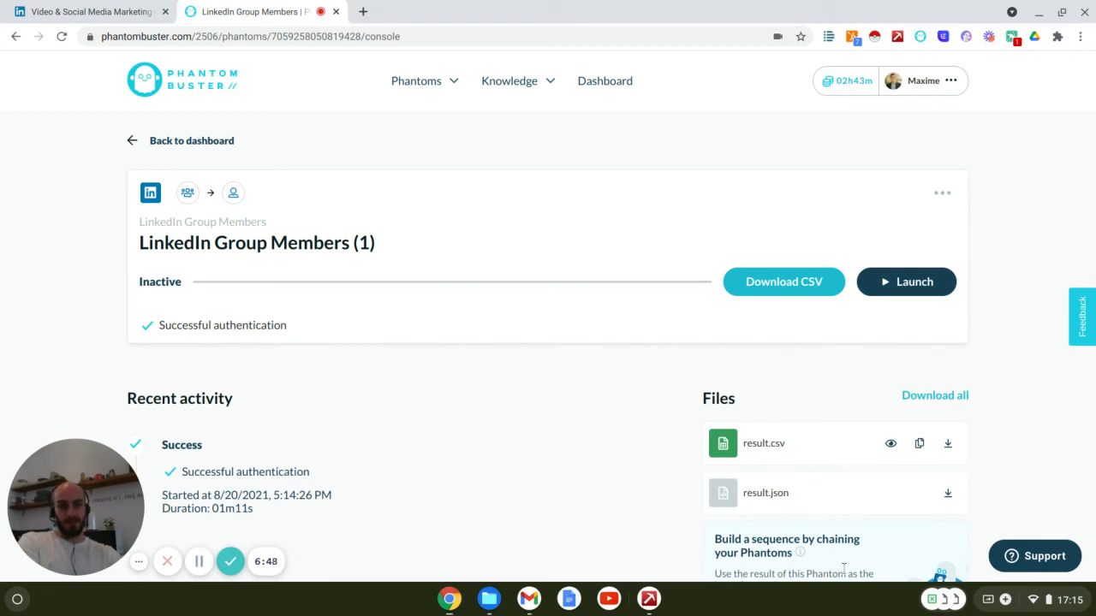
- Download and open the phantom's result.csv, and convert it to a Google Sheets spreadsheet
click(947, 445)
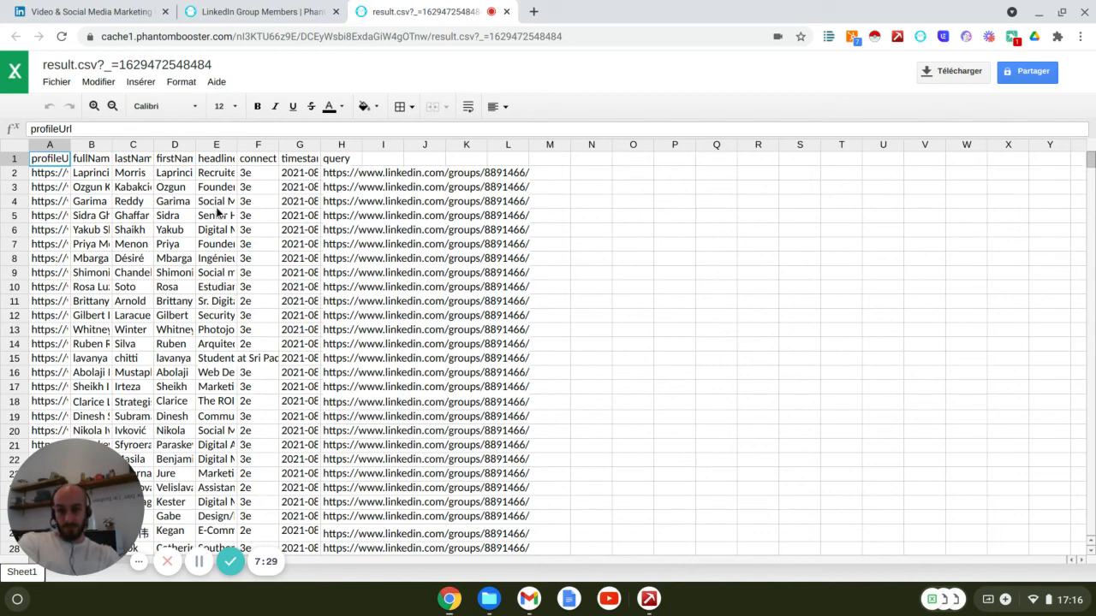
click(58, 83)
click(97, 129)
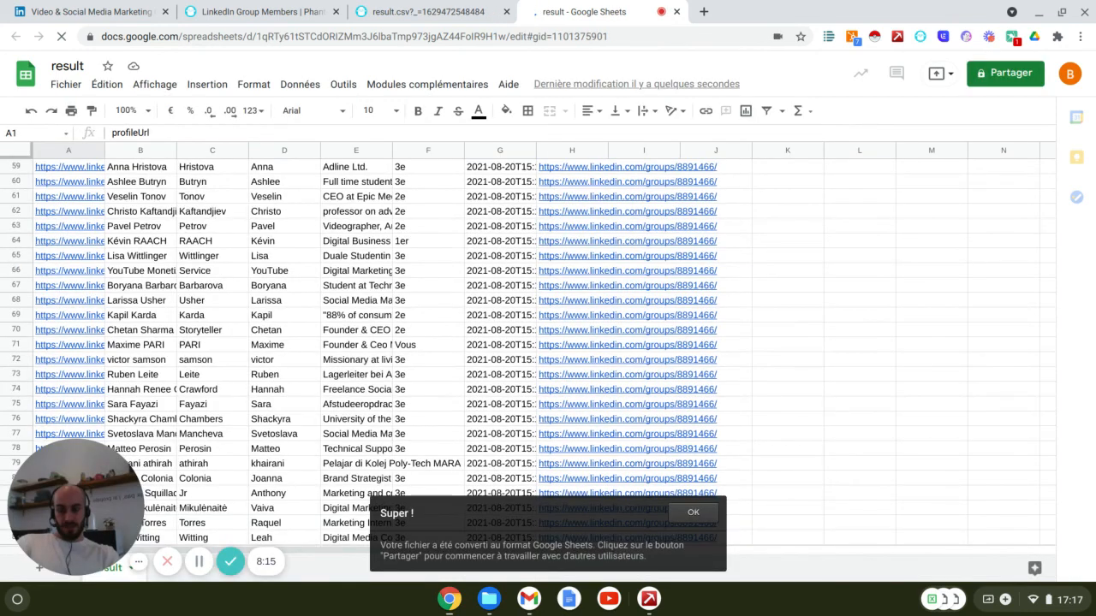
- Examine the extracted member list in the spreadsheet down to its last filled row
scroll(548, 342, down, 5)
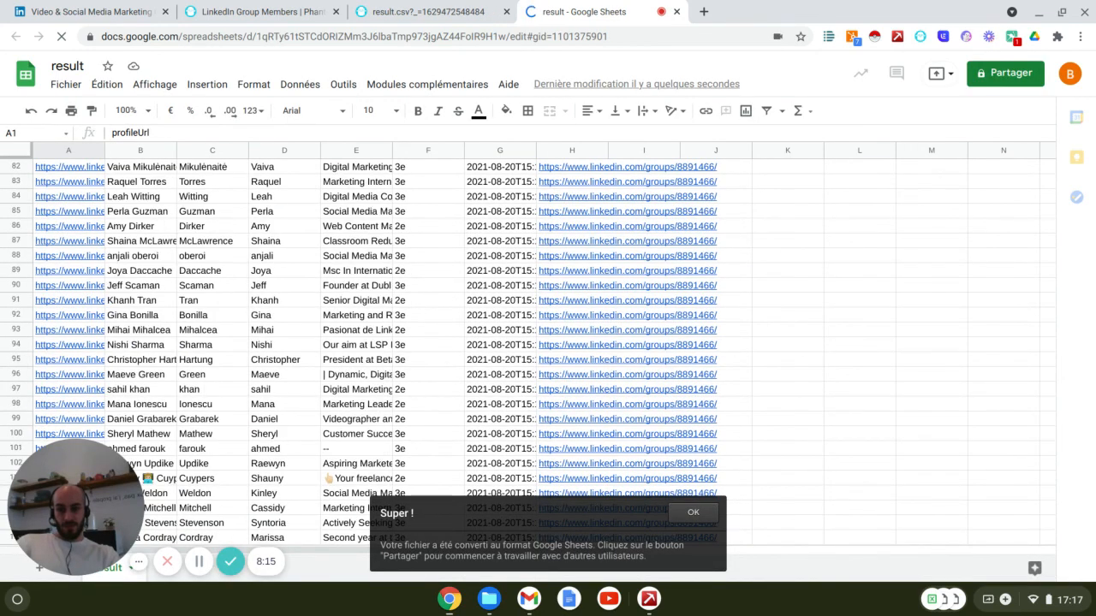
scroll(548, 342, down, 5)
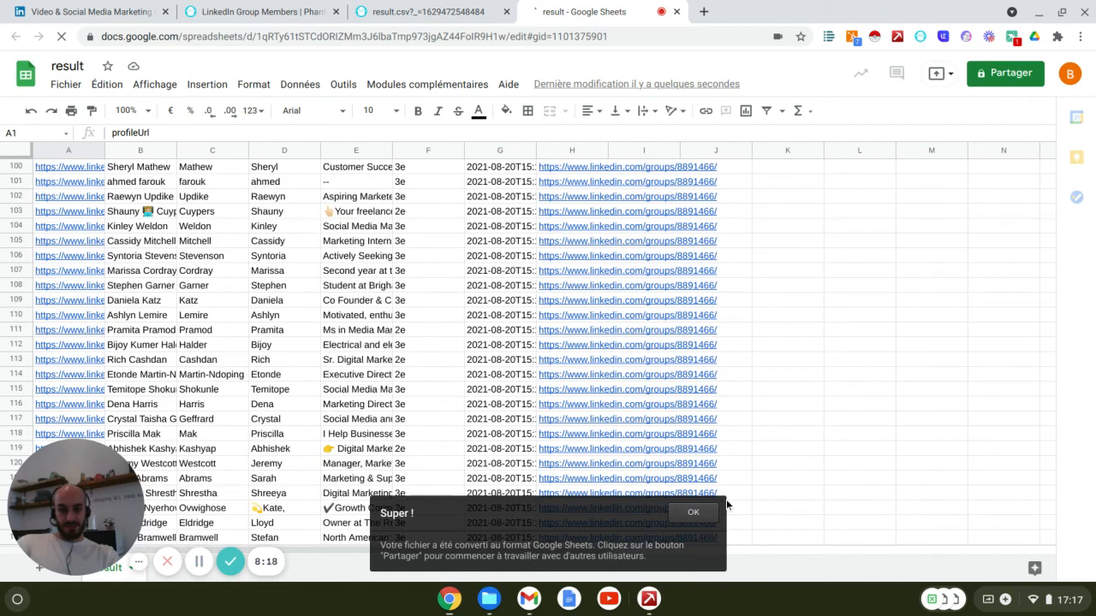
scroll(947, 370, down, 7)
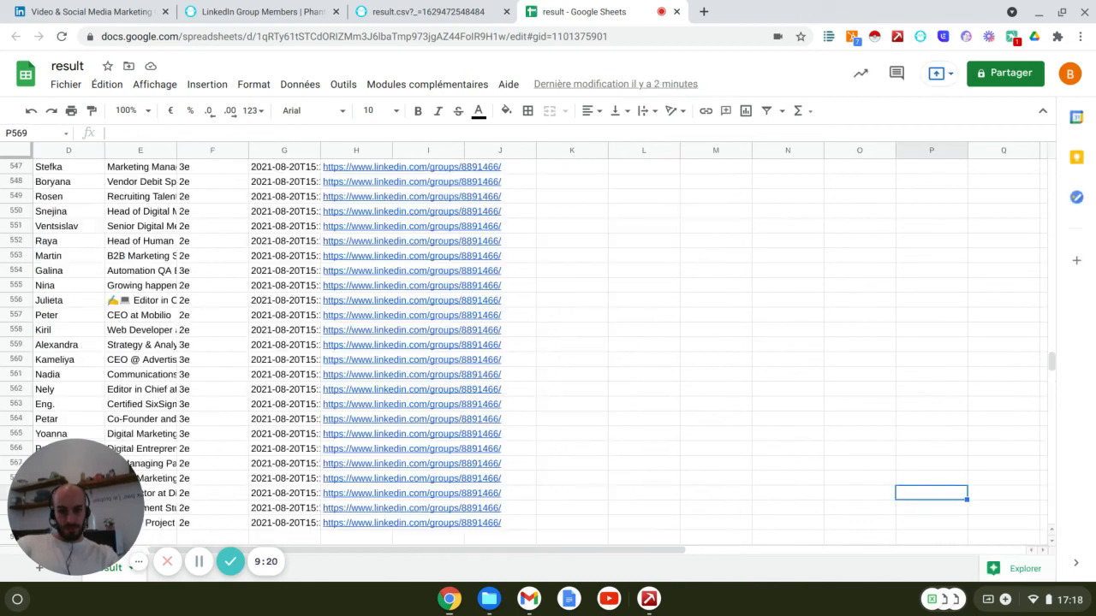
key(Down)
key(Down)
key(Down)
key(Down)
key(Down)
key(Down)
key(Down)
key(Down)
key(Down)
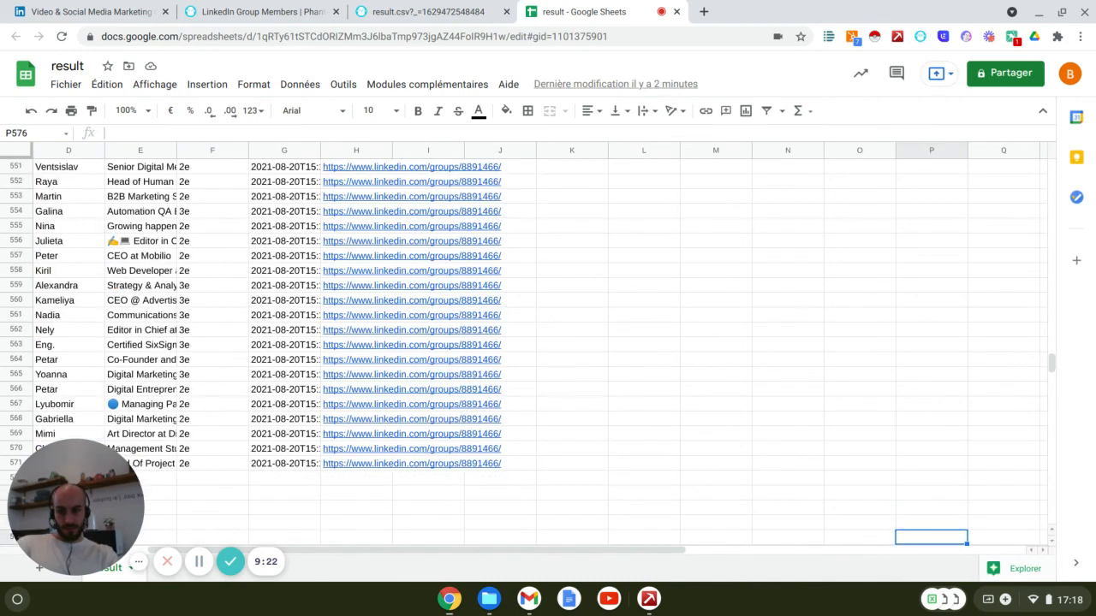
key(Down)
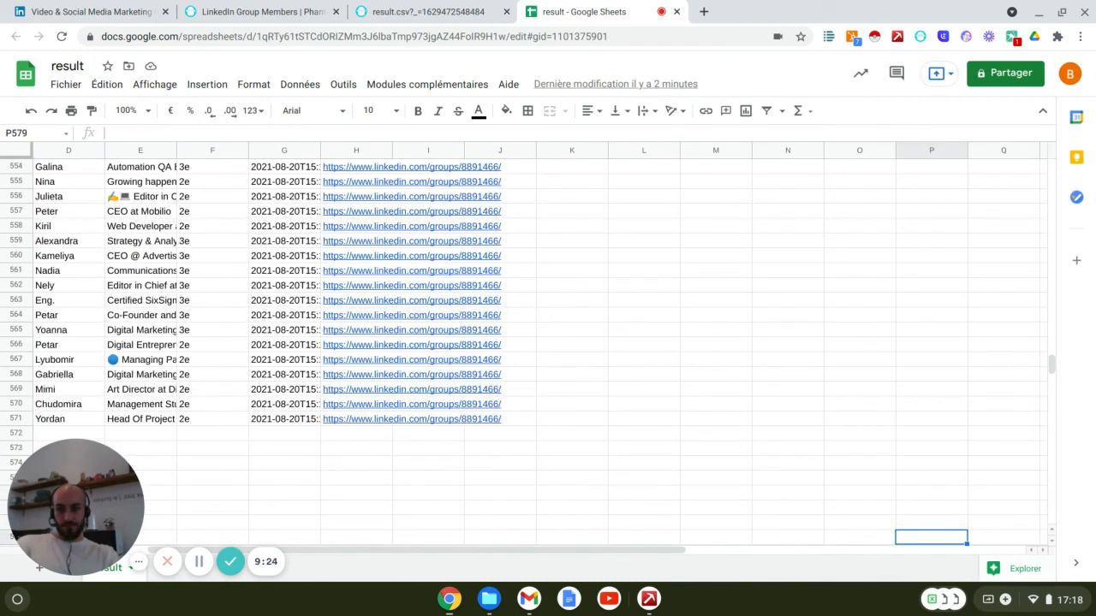